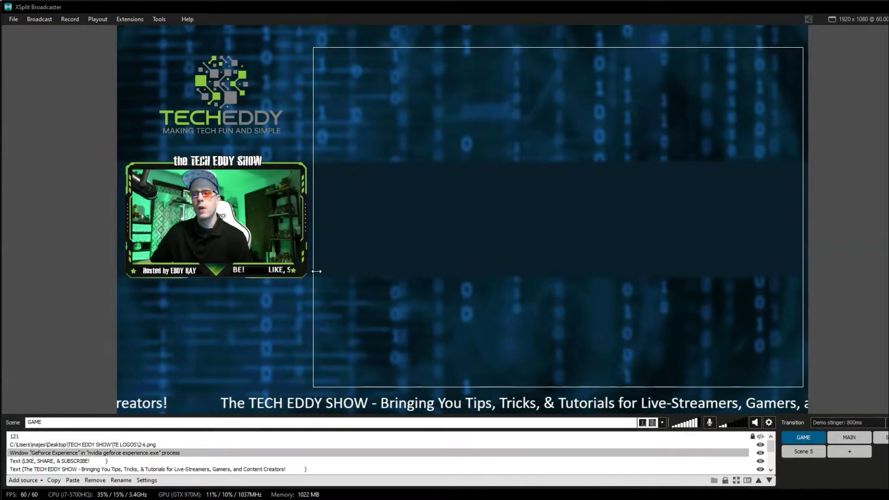
click(303, 278)
click(116, 393)
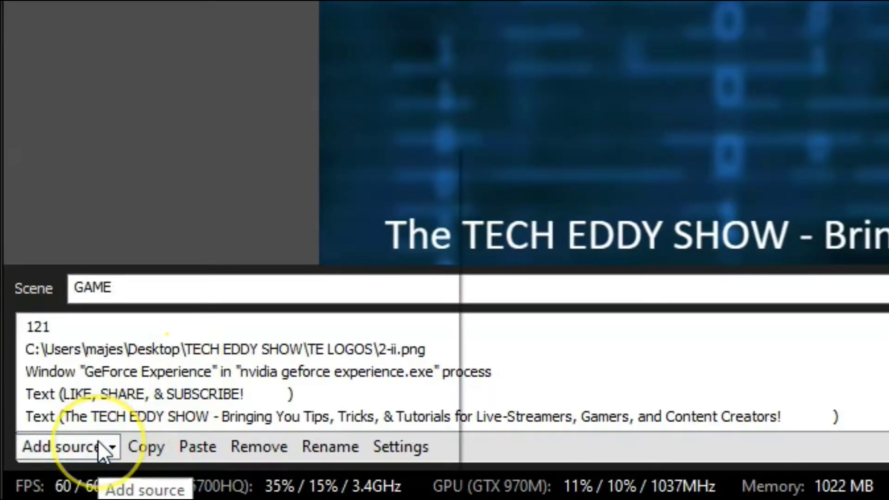
click(99, 442)
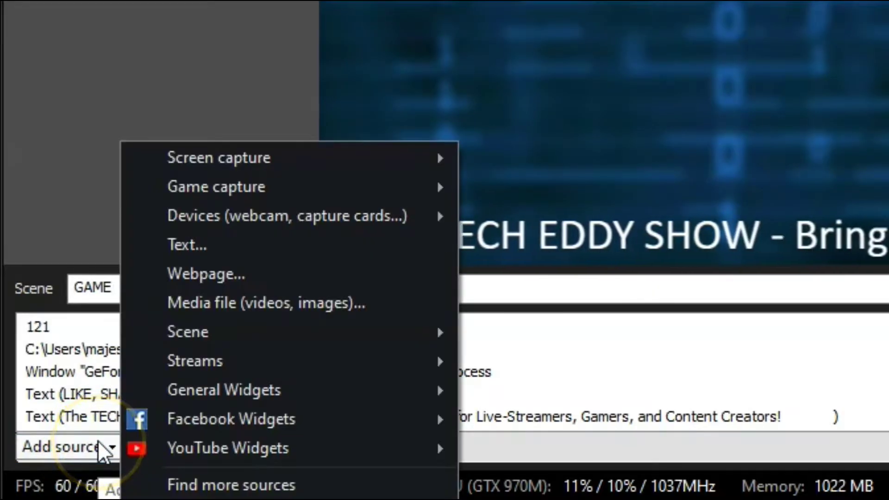
mouse_move(327, 388)
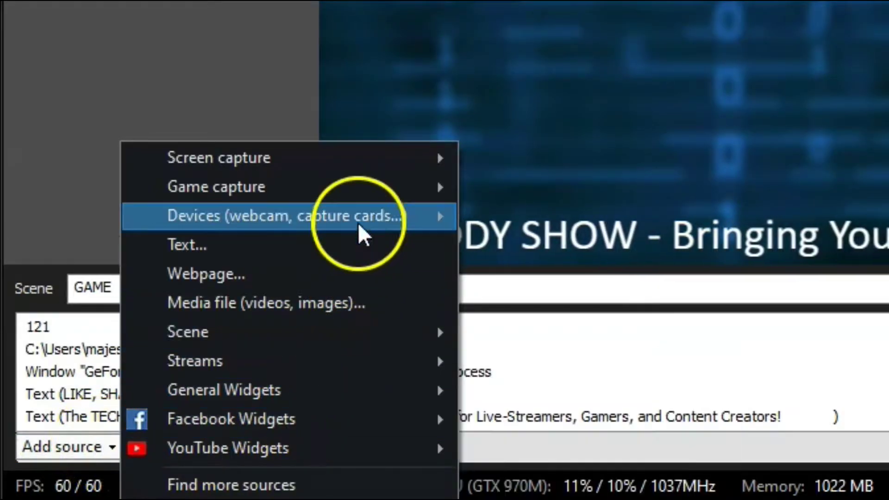
mouse_move(364, 175)
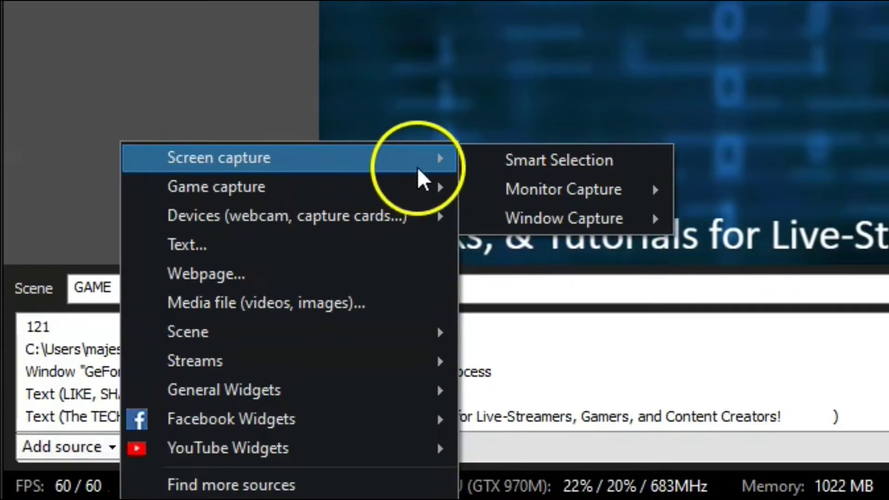
click(496, 171)
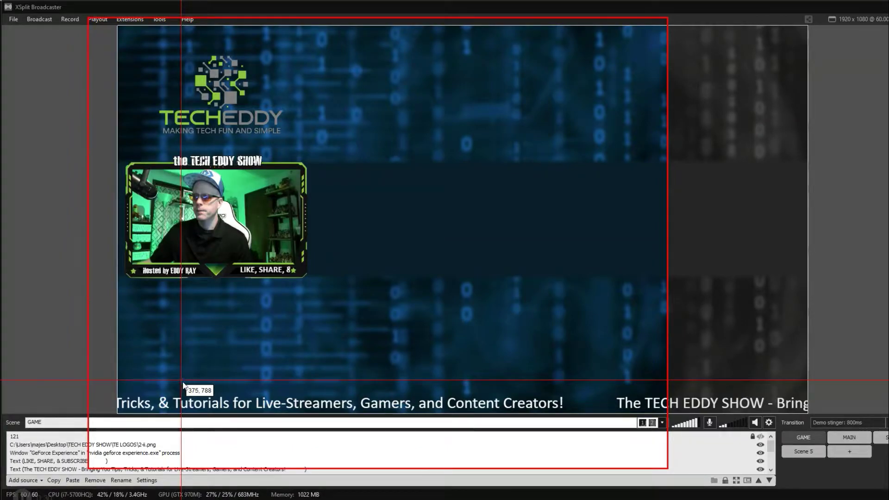
drag(182, 384, 728, 214)
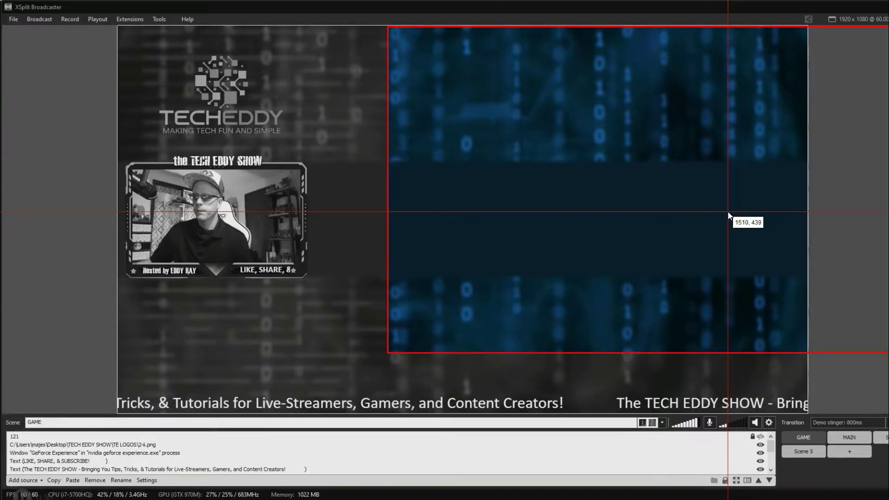
drag(728, 214, 727, 211)
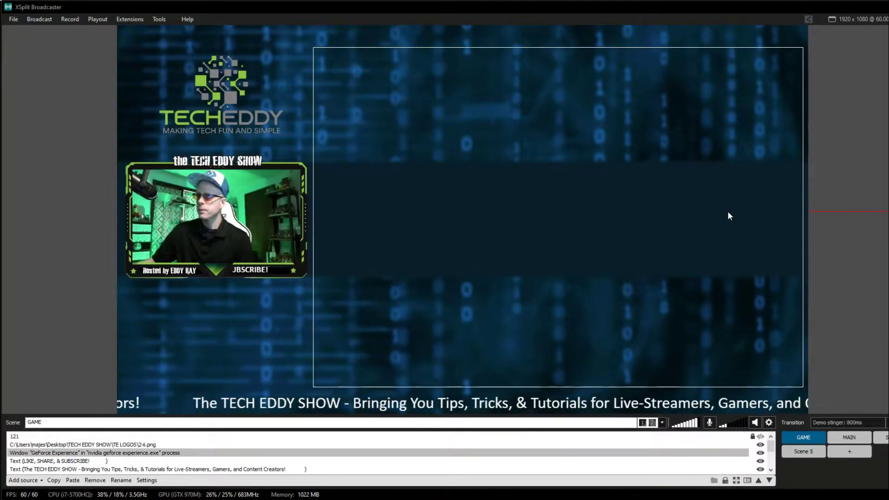
click(820, 126)
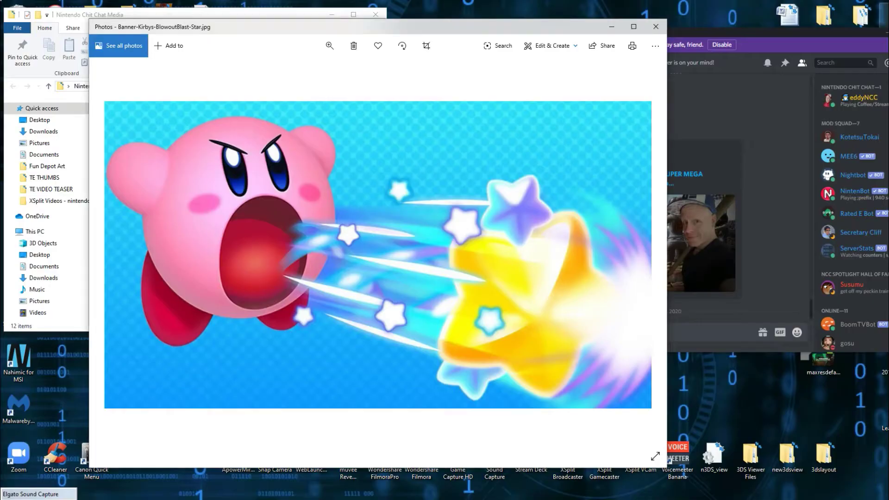
Minimise XSplit and bring the Kirby photo, Discord and Nintendo Chit Chat Media windows forward.
click(777, 109)
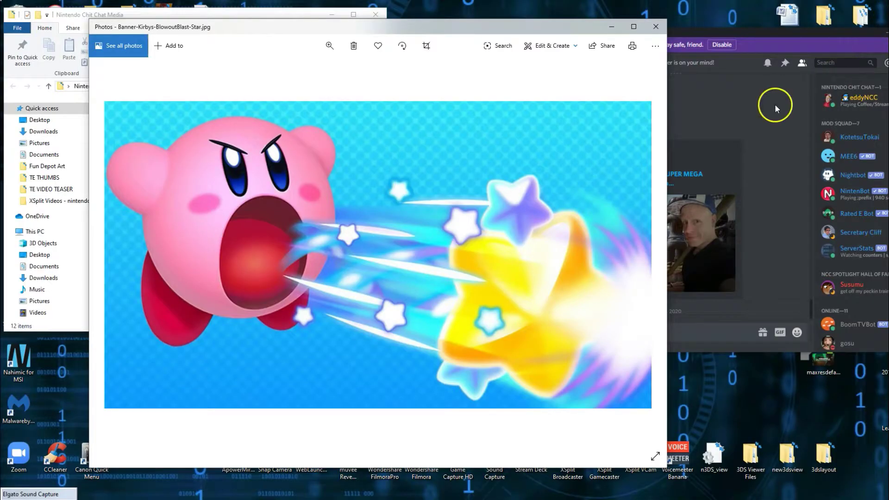
click(655, 134)
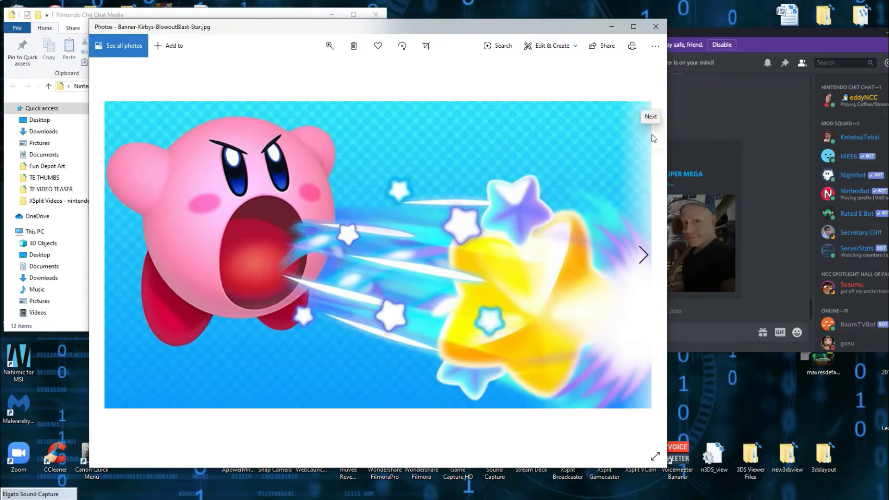
click(539, 145)
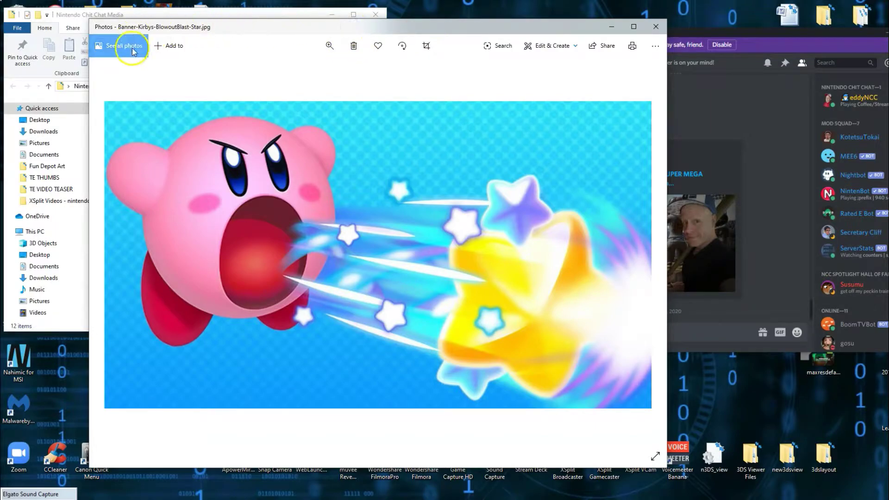
click(771, 31)
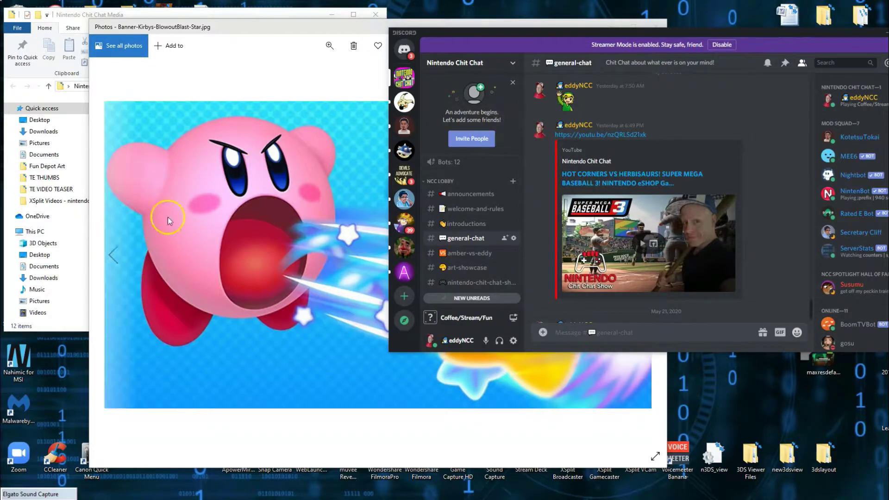
click(68, 19)
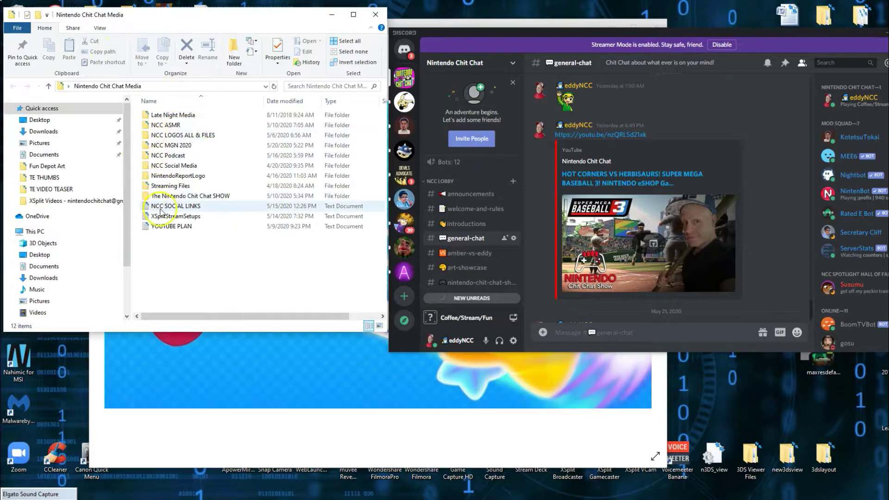
mouse_move(174, 188)
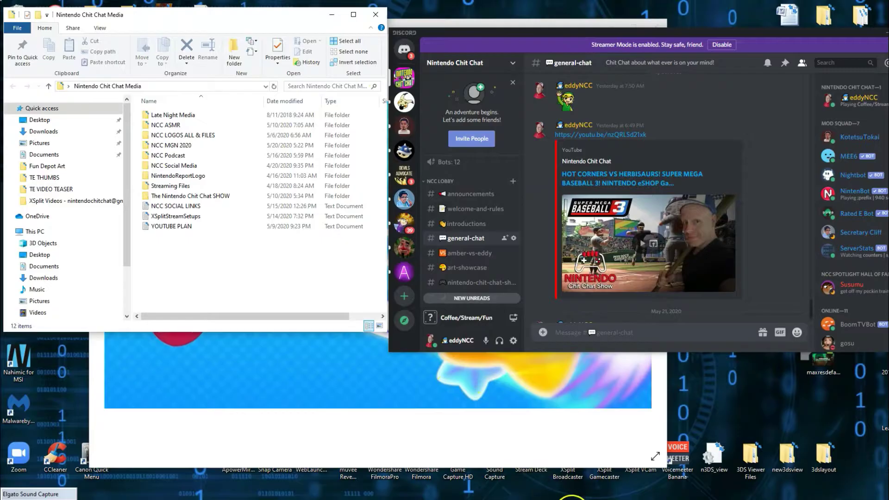
Back in XSplit, add a Smart Selection screen capture of the Discord window.
click(572, 497)
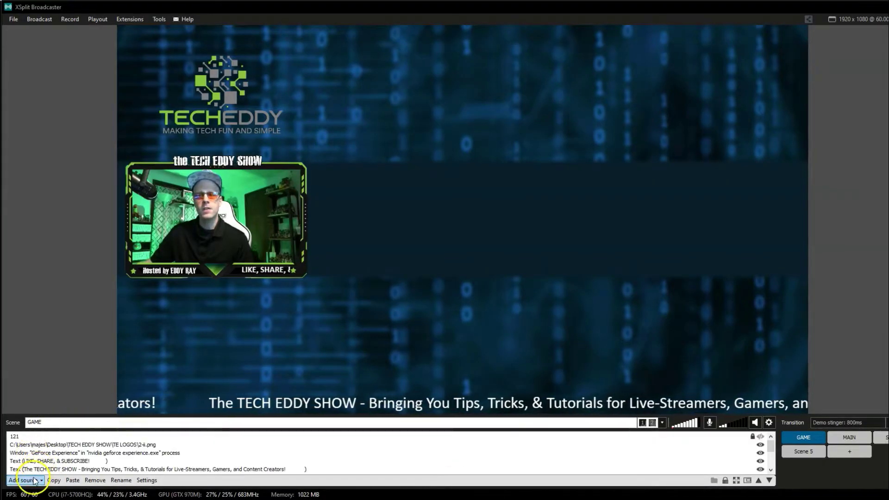
click(25, 480)
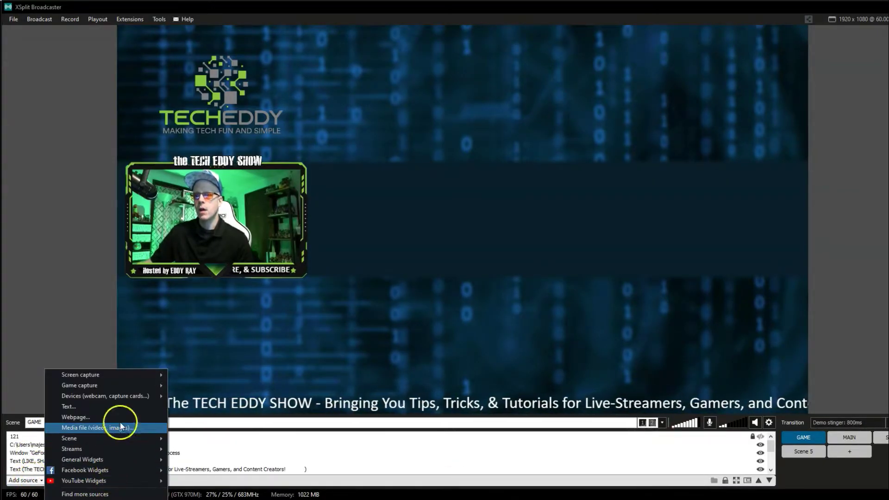
mouse_move(130, 374)
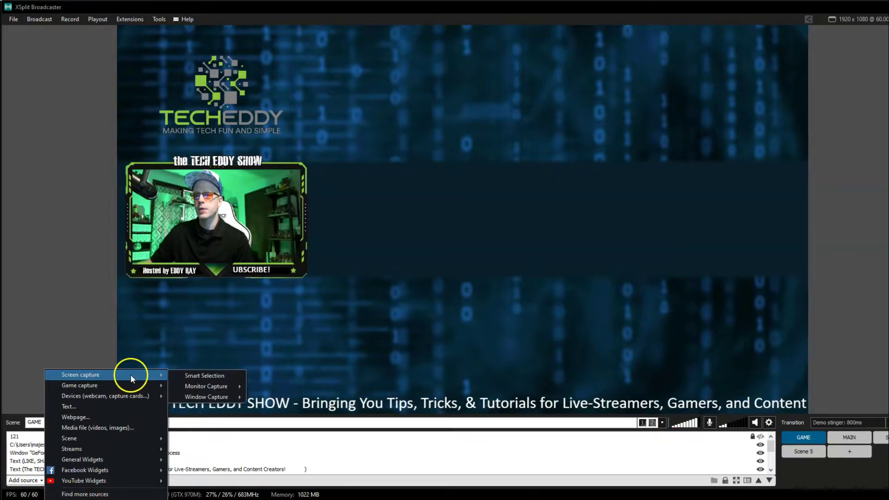
click(189, 377)
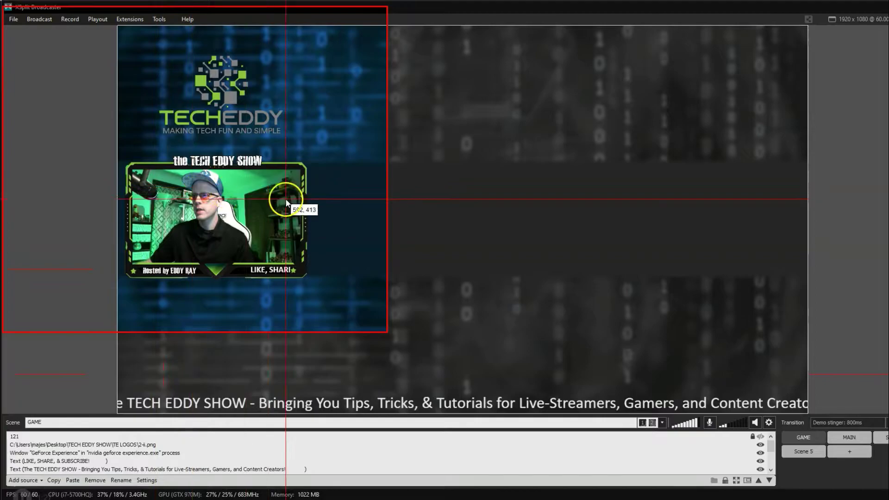
click(409, 214)
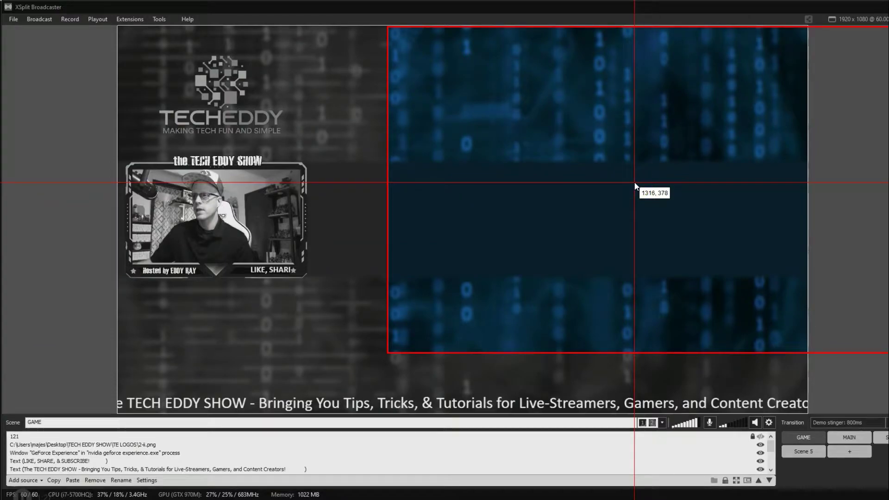
click(634, 185)
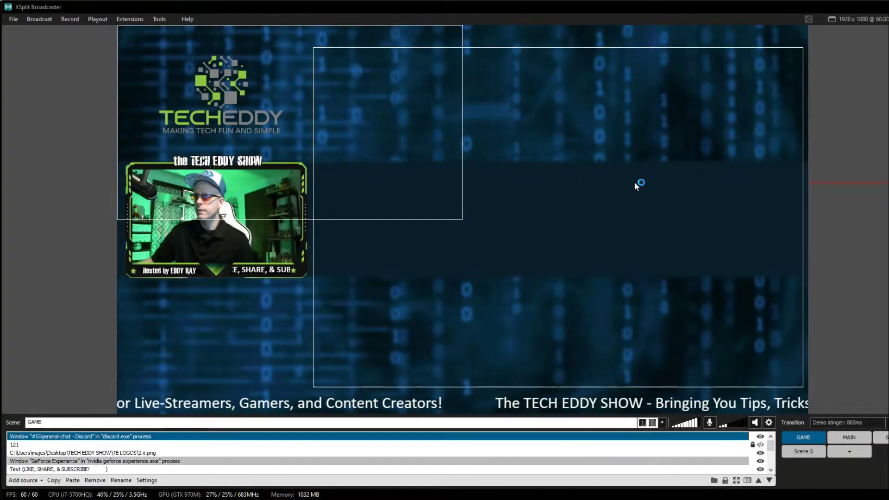
Move the Discord capture to the upper right and shrink it beside the webcam.
click(334, 154)
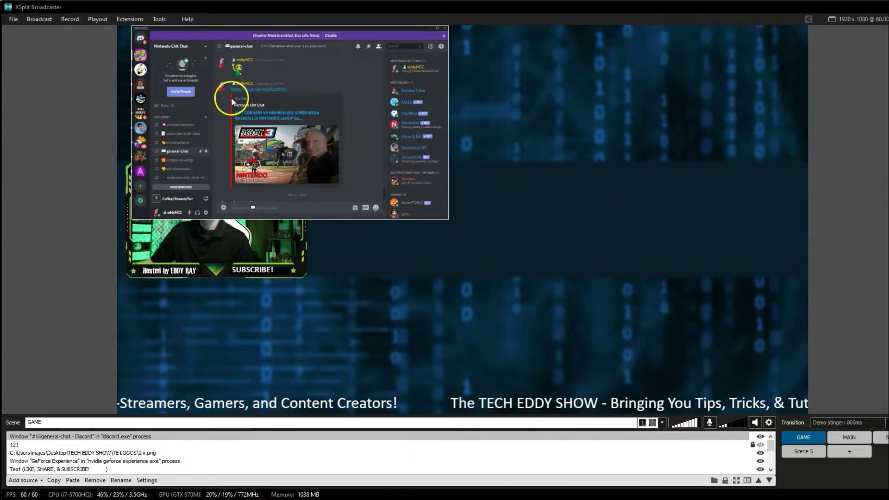
drag(232, 100, 559, 120)
click(425, 150)
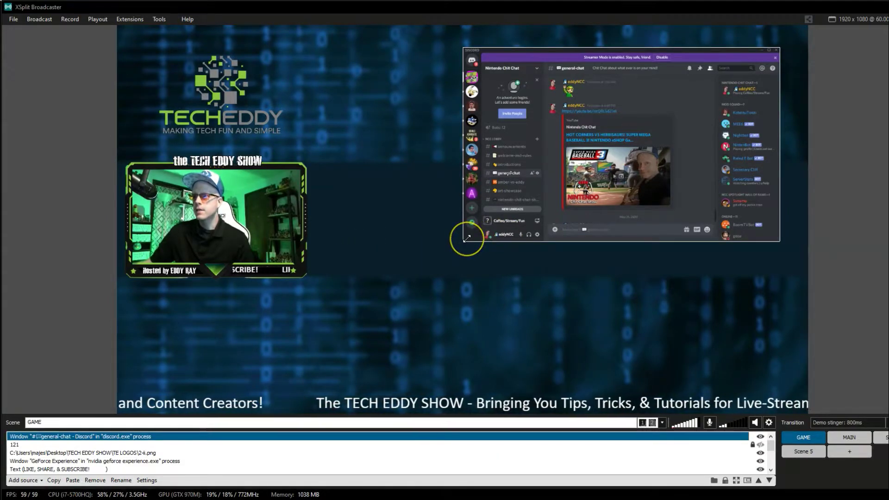
drag(467, 239, 607, 202)
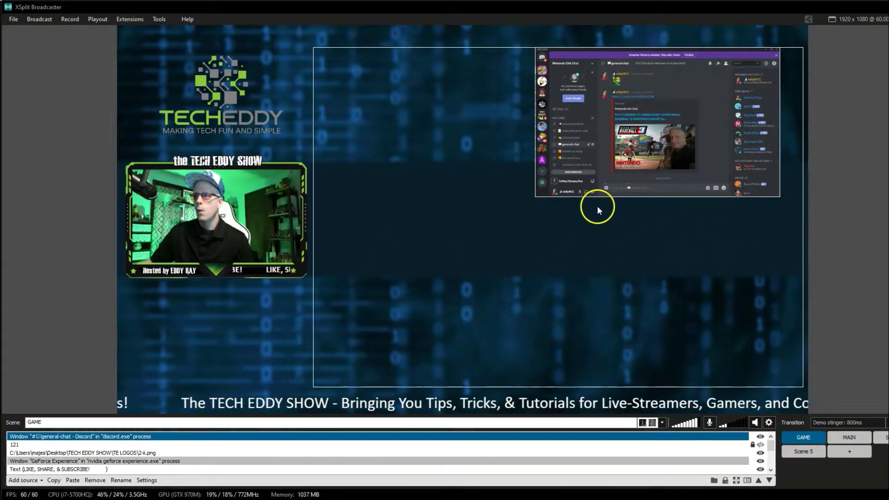
click(37, 481)
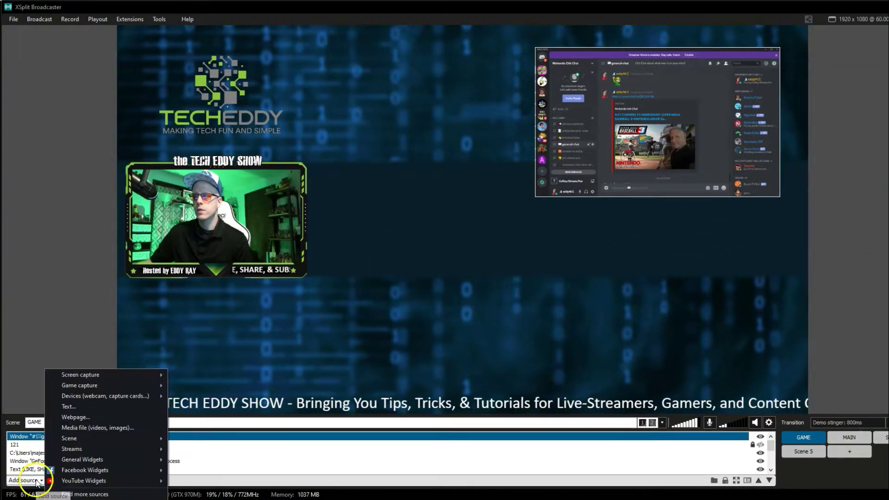
mouse_move(143, 373)
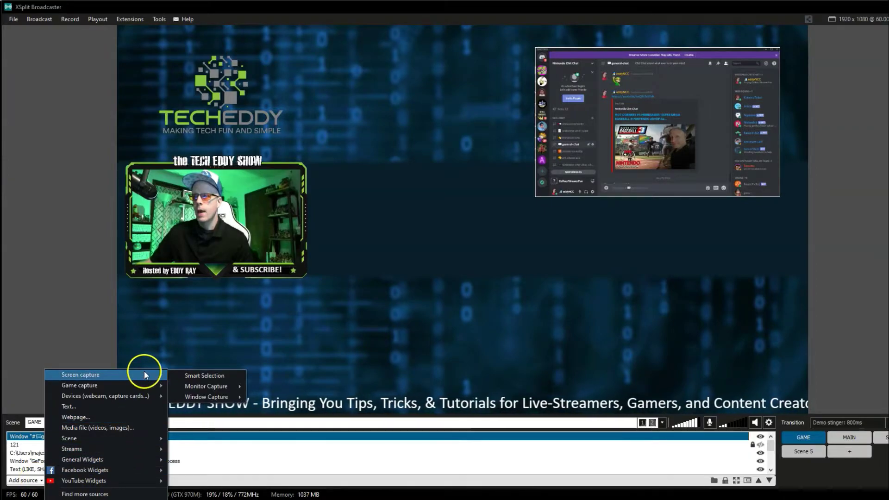
click(190, 375)
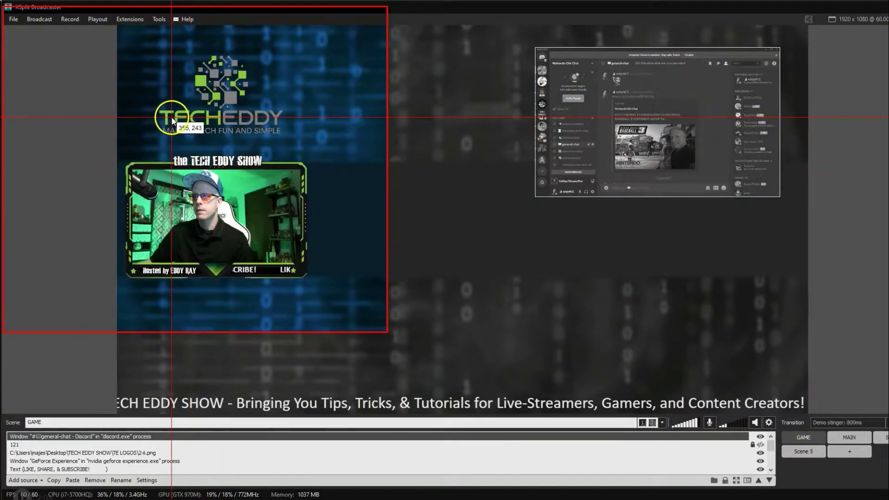
click(171, 116)
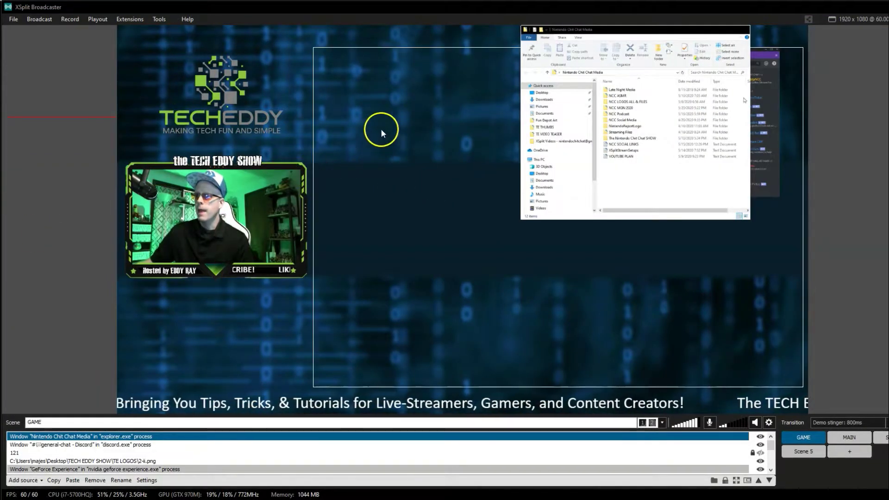
click(479, 118)
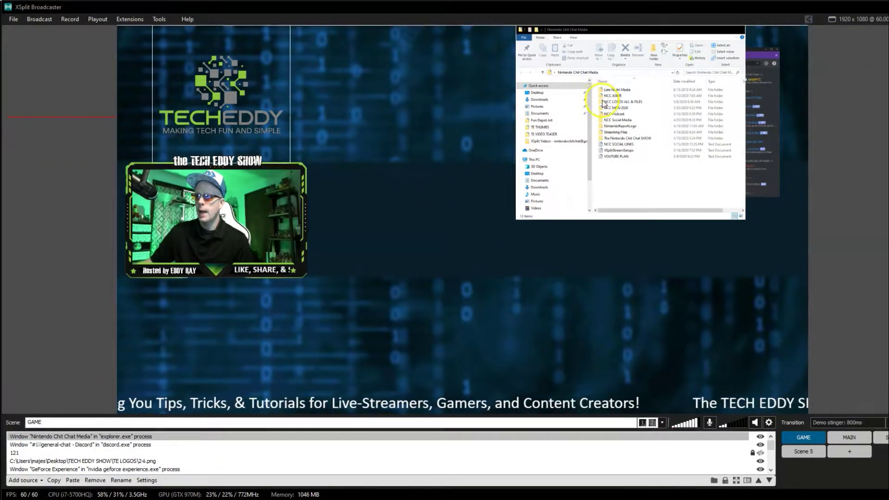
drag(603, 104, 417, 253)
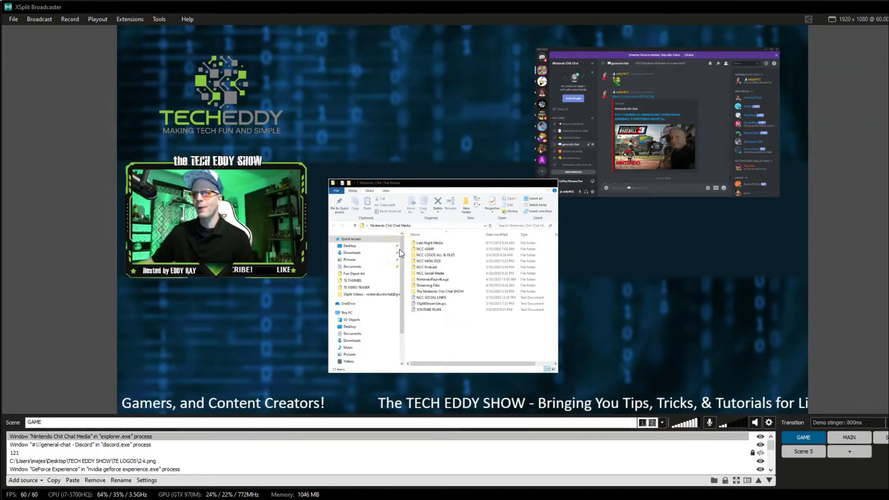
click(479, 318)
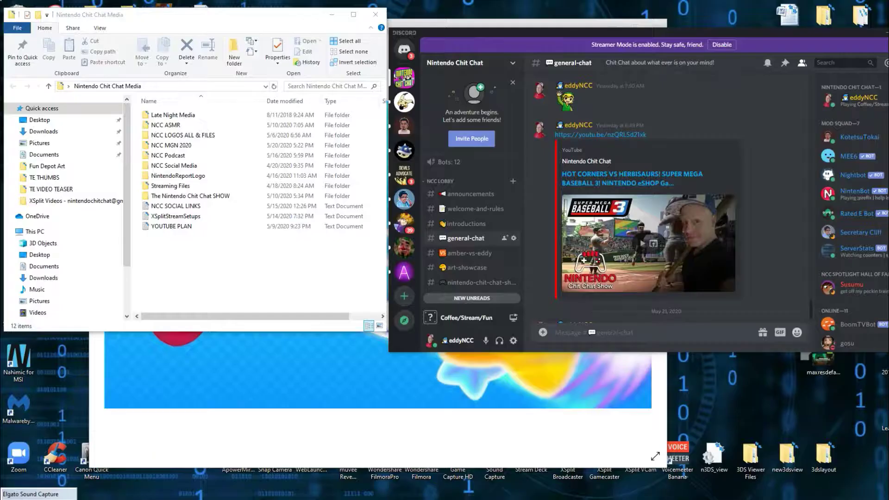
Open the NCC ASMR folder in Explorer and switch back to XSplit Broadcaster.
click(621, 320)
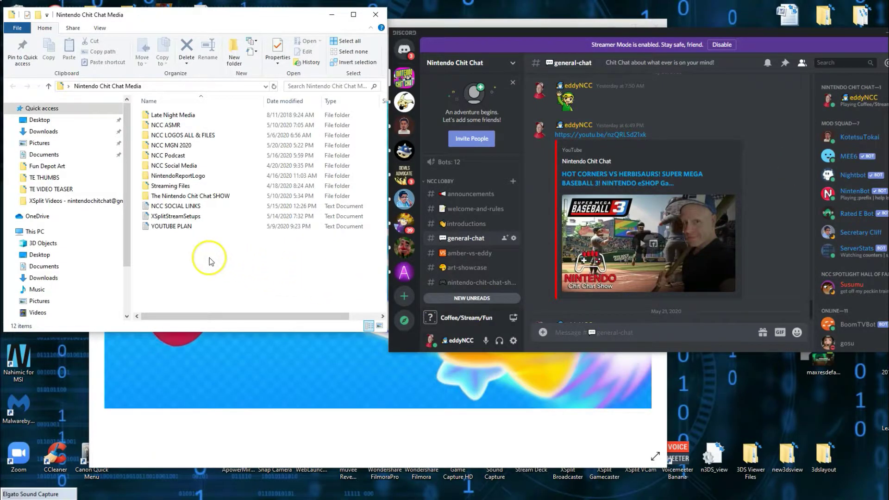
double_click(175, 126)
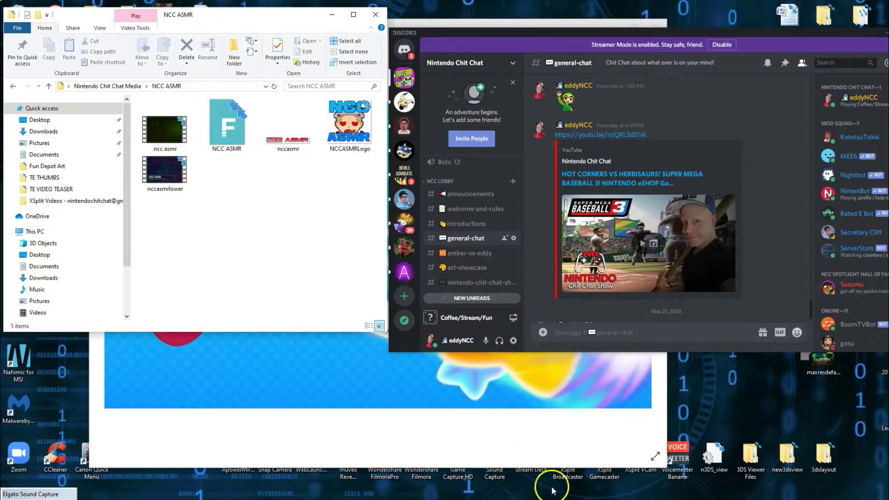
key(alt+Tab)
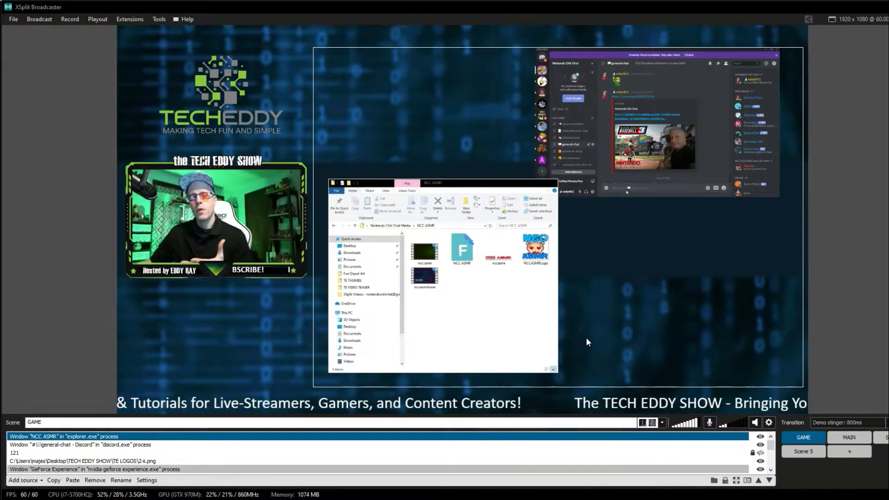
Deselect the Explorer capture by clicking empty space in the preview.
click(477, 260)
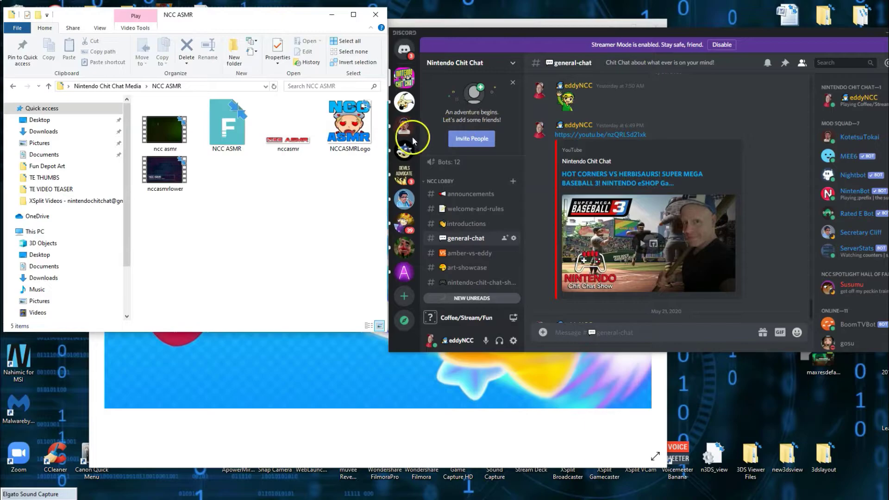
Switch Discord to another server's general-chat.
click(405, 126)
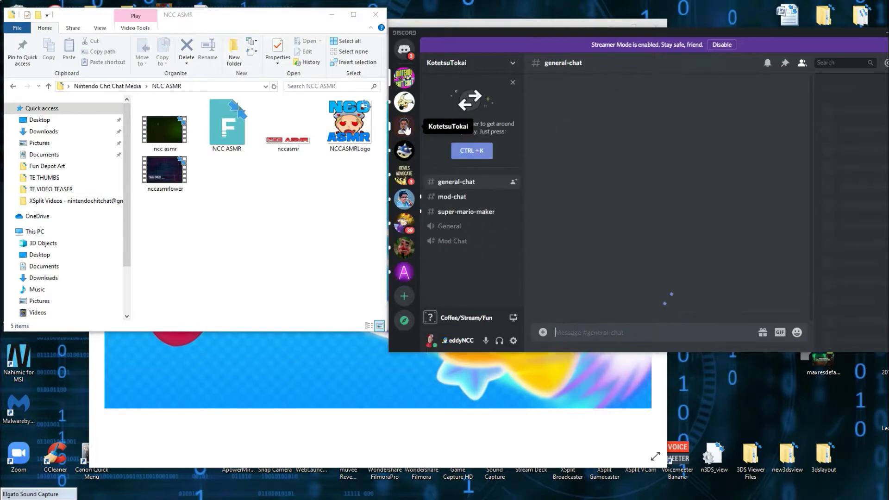
click(419, 183)
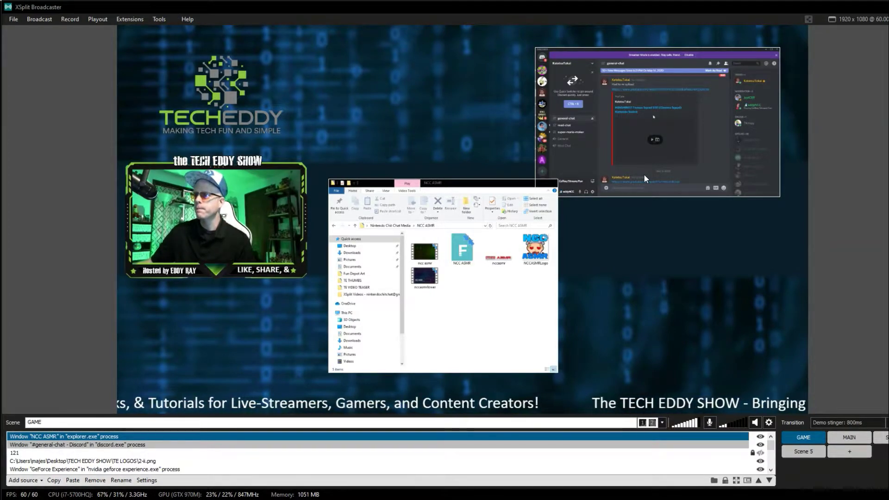
Add a Smart Selection screen capture of the Kirby Photos window.
click(382, 347)
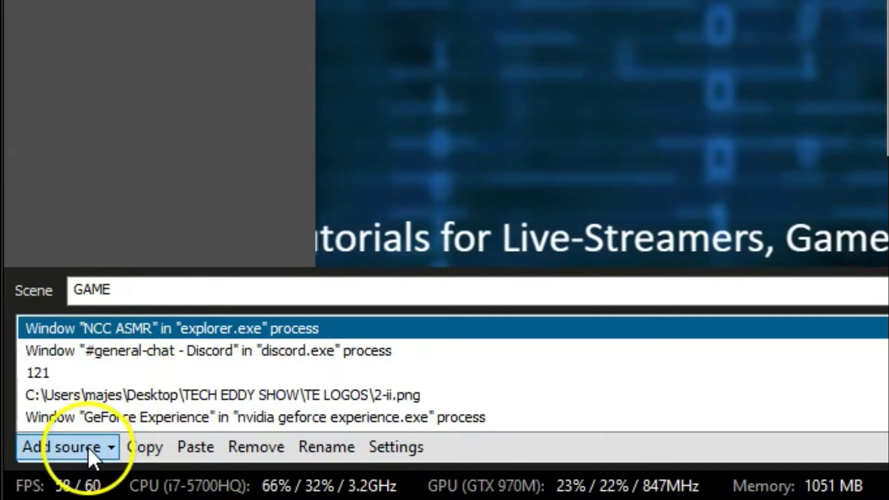
click(33, 481)
mouse_move(349, 180)
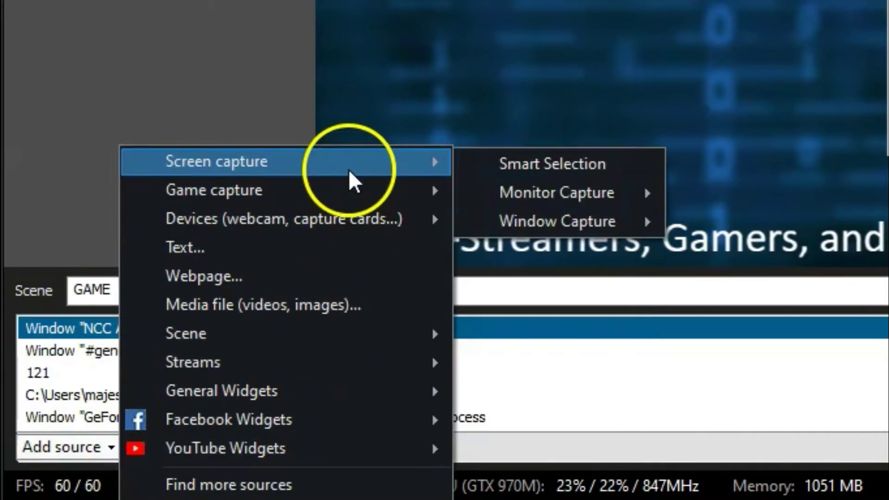
click(482, 171)
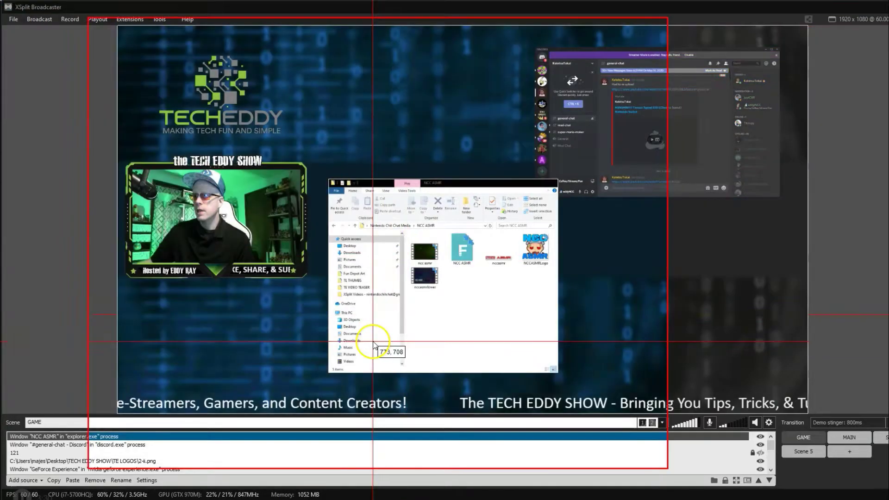
click(373, 344)
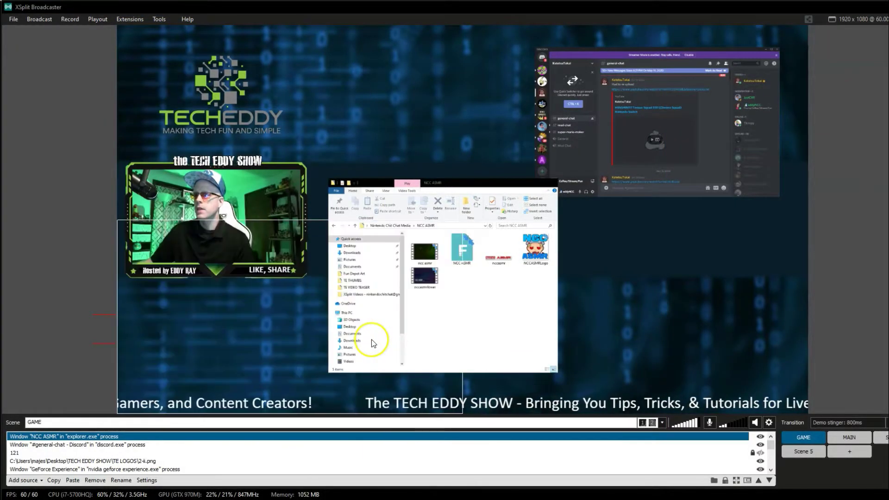
Move and shrink the Photos capture, then delete the Photos, Explorer and Discord captures.
drag(231, 330, 574, 276)
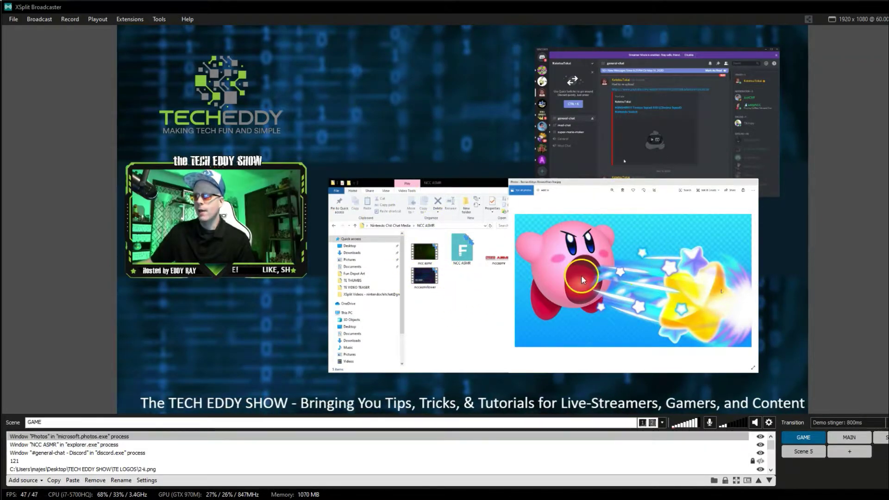
drag(587, 267, 489, 174)
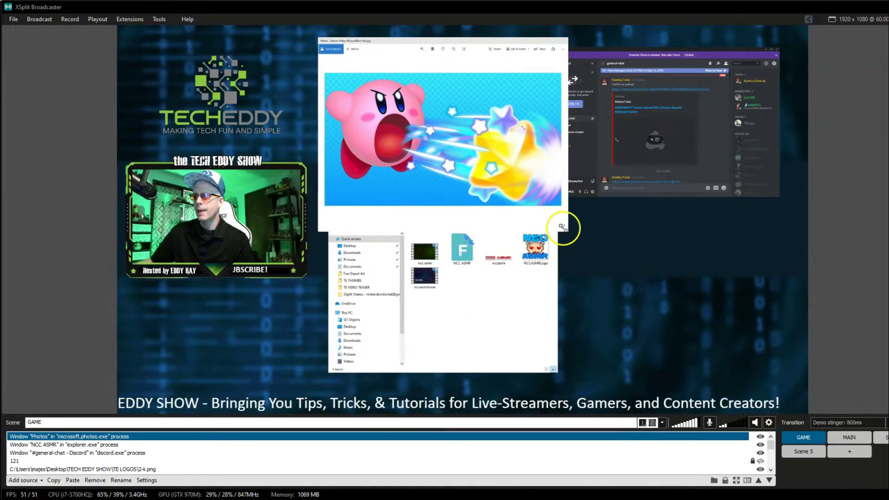
drag(562, 227, 488, 159)
drag(524, 298, 614, 282)
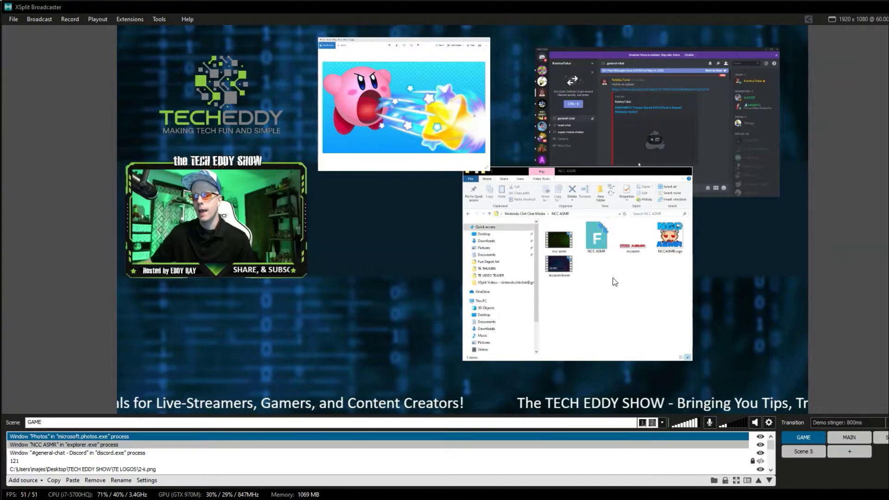
key(Delete)
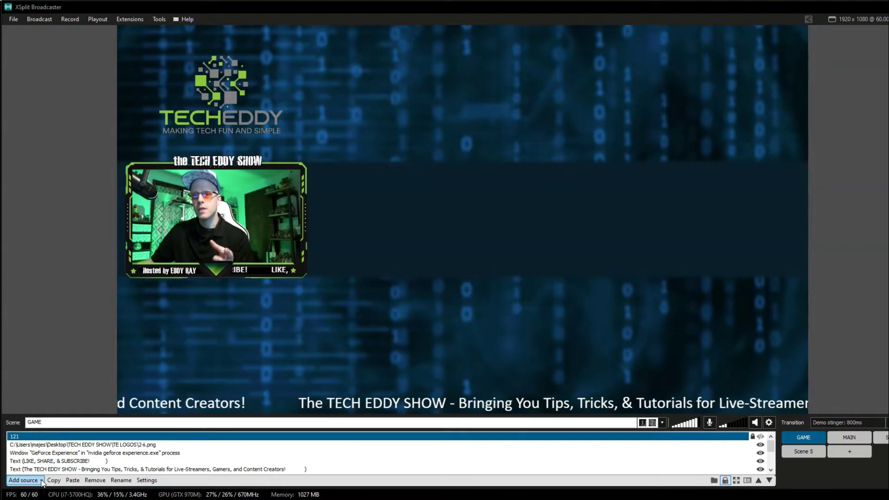
Add a Desktop 2 monitor capture and move it up to the top centre.
click(40, 481)
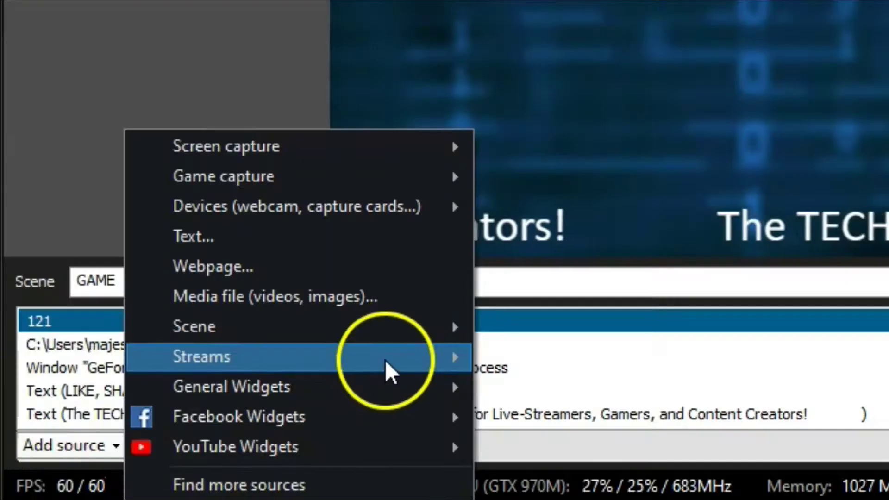
mouse_move(158, 381)
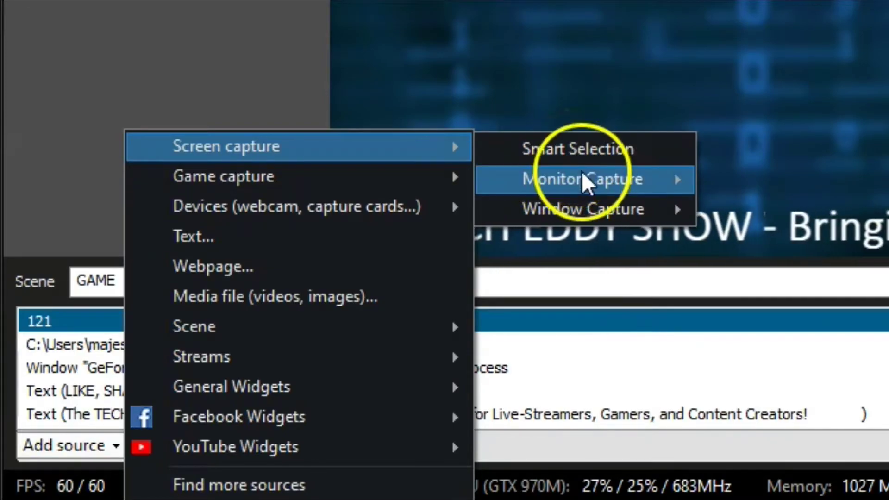
mouse_move(586, 183)
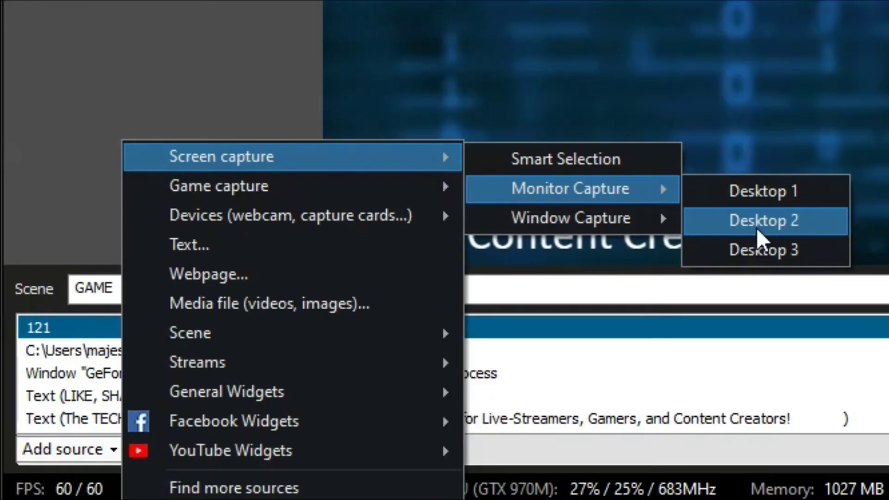
click(759, 232)
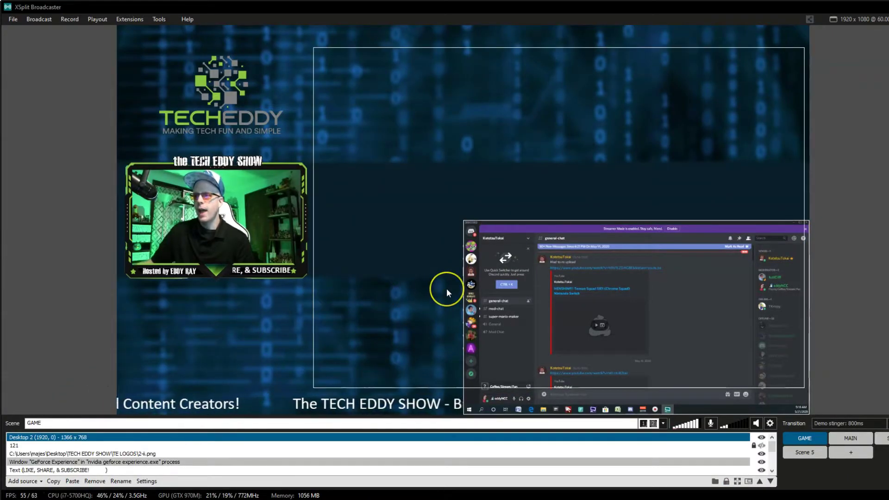
click(465, 280)
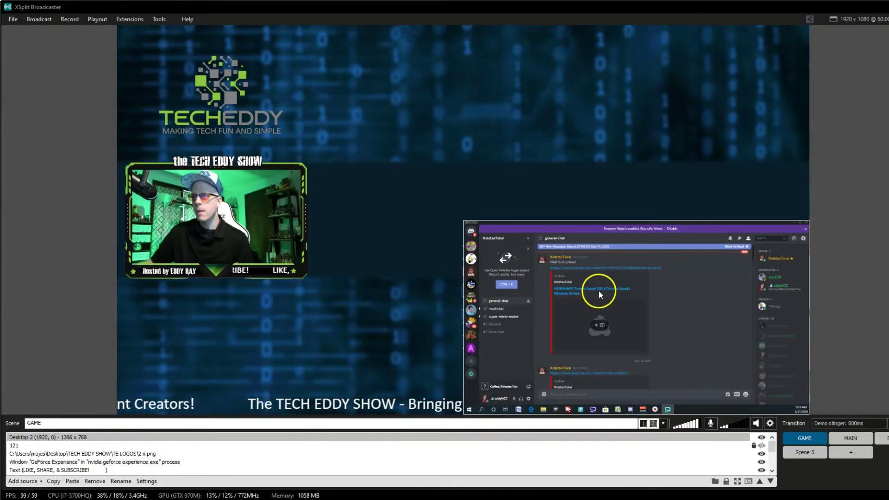
drag(673, 318, 541, 132)
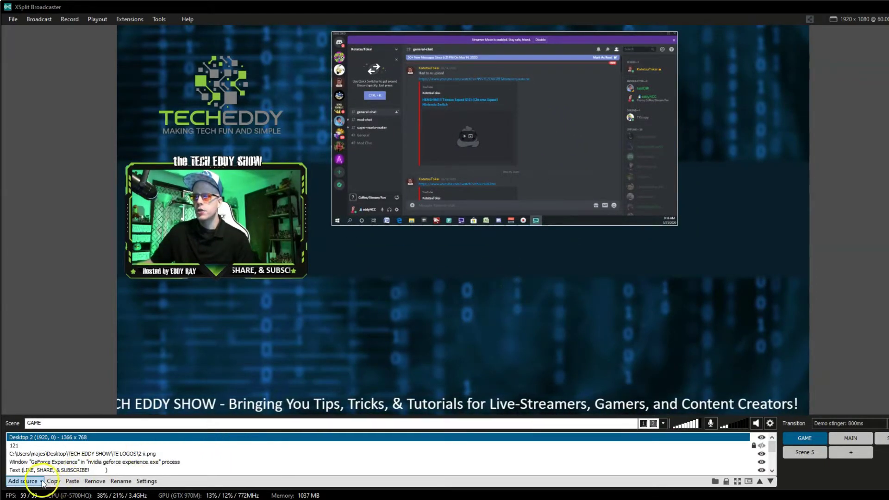
Add a Desktop 1 monitor capture, move it lower right and shrink it from the top-left corner.
click(23, 481)
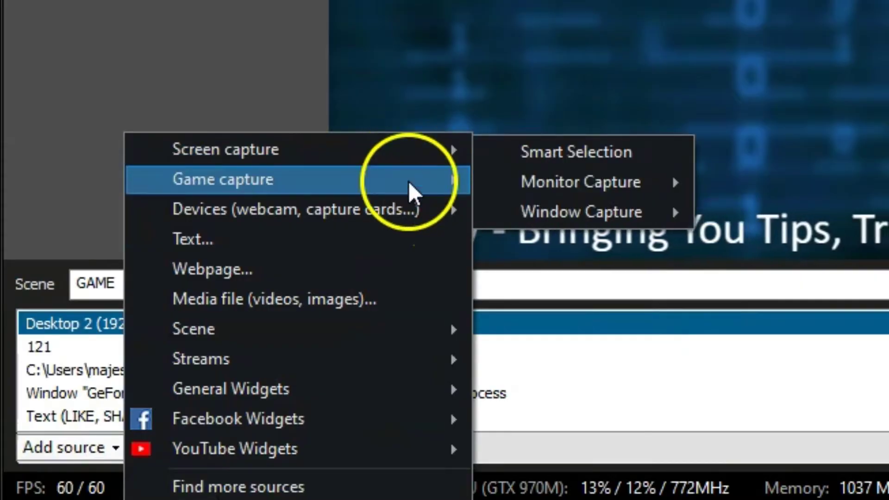
mouse_move(414, 173)
mouse_move(576, 185)
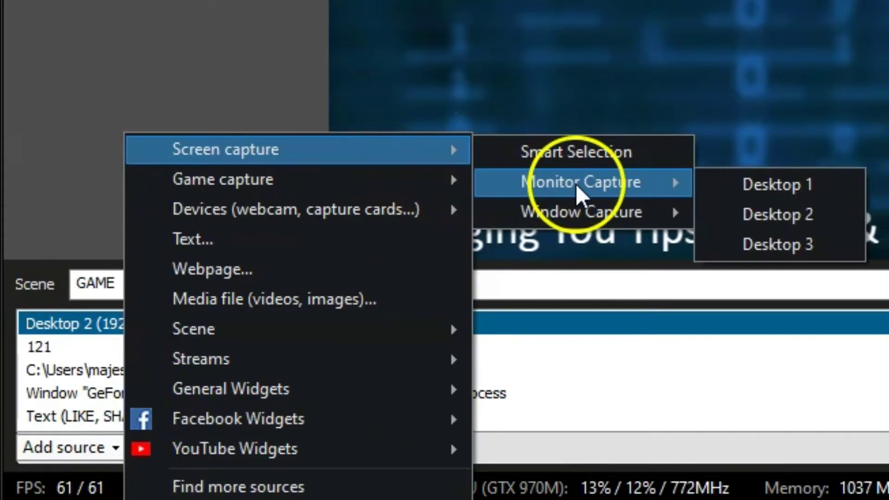
click(777, 190)
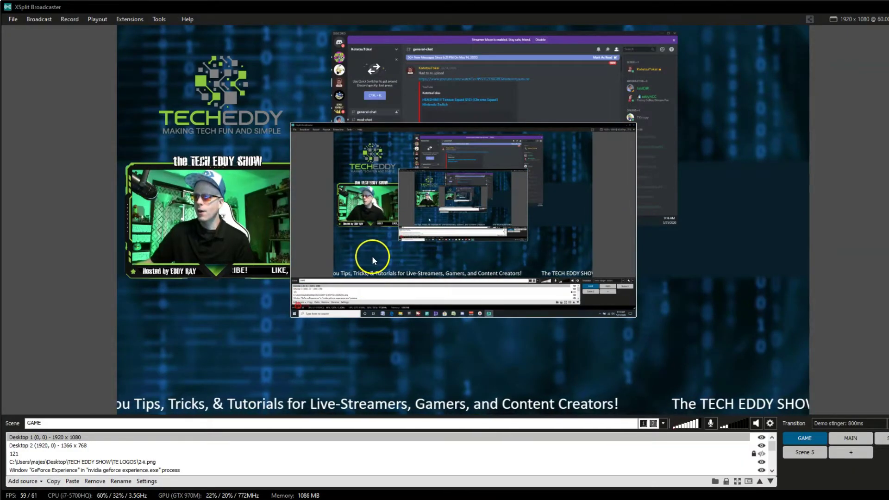
drag(372, 255, 492, 320)
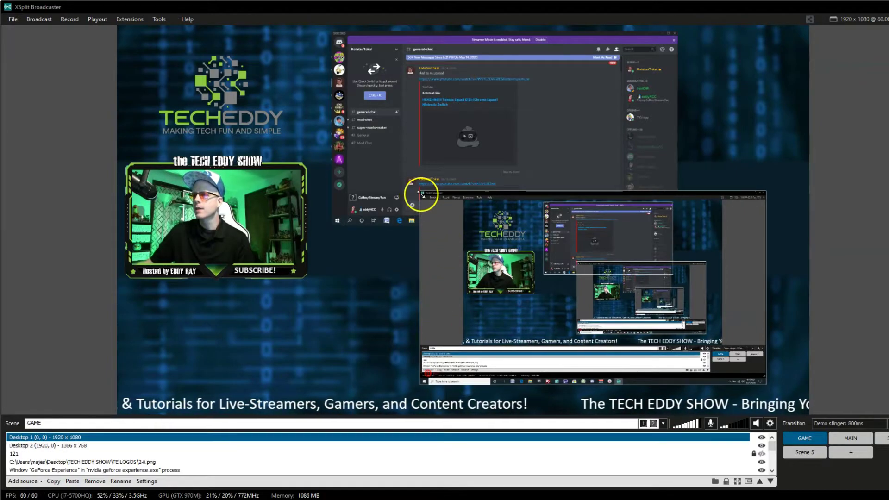
drag(417, 196, 504, 280)
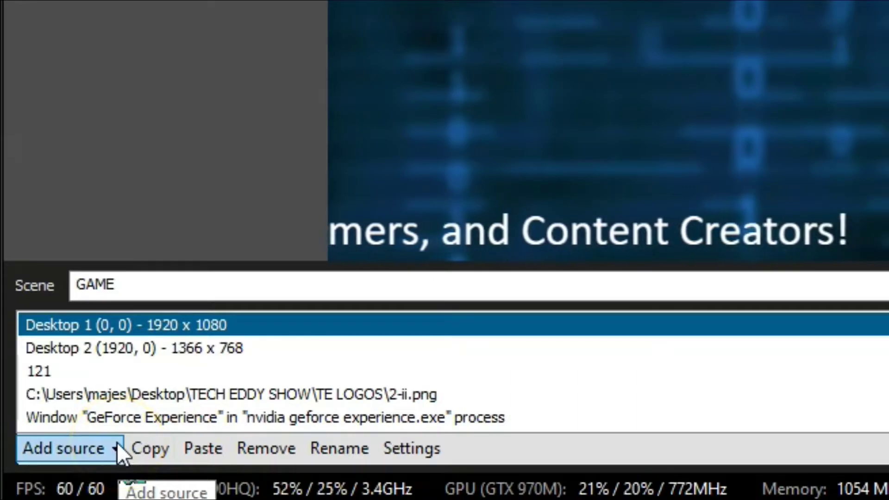
Add a Desktop 3 monitor capture, move it lower right and shrink it proportionally.
click(117, 442)
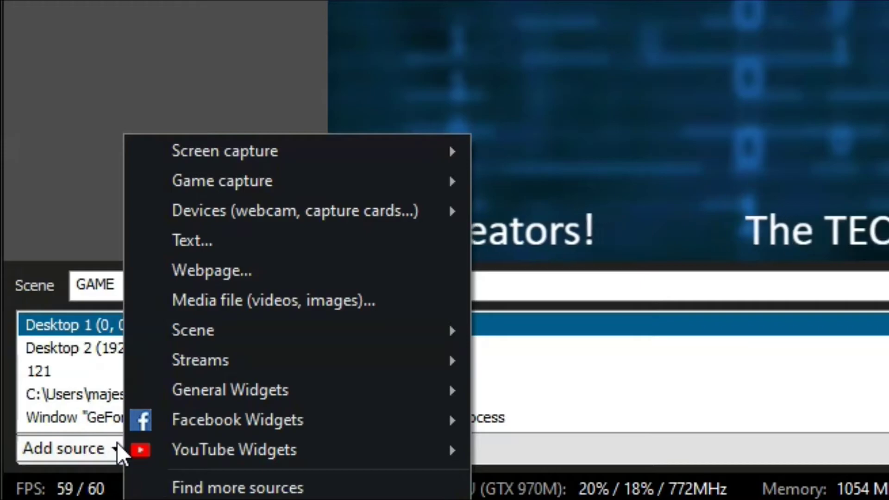
mouse_move(160, 330)
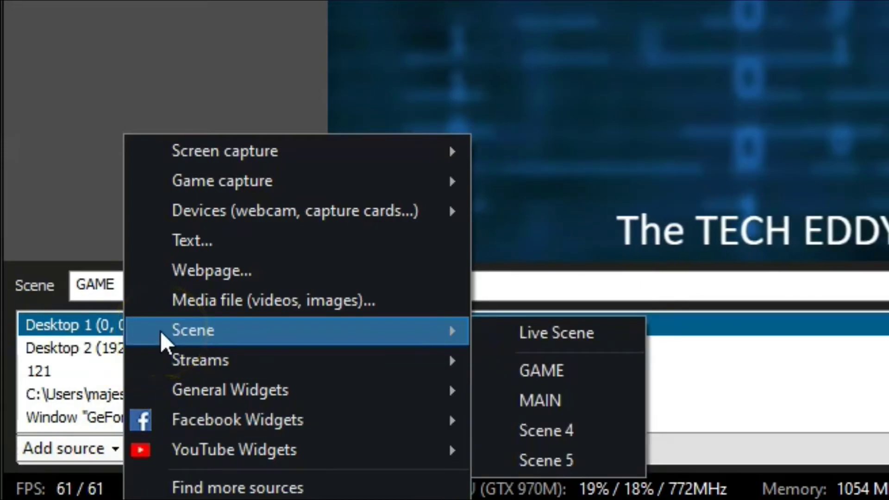
mouse_move(368, 157)
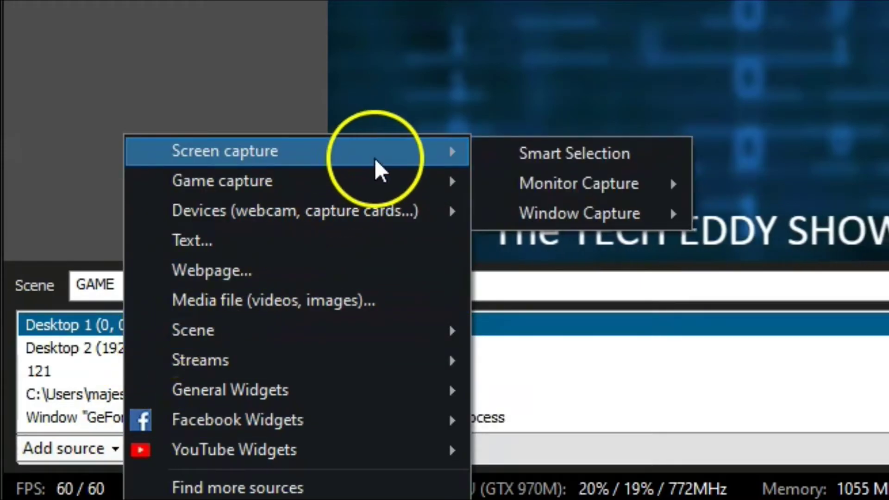
mouse_move(581, 185)
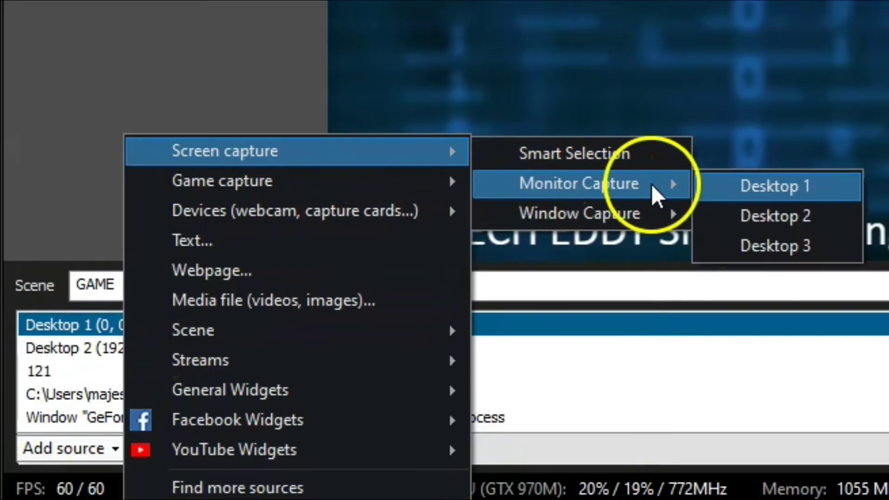
click(763, 243)
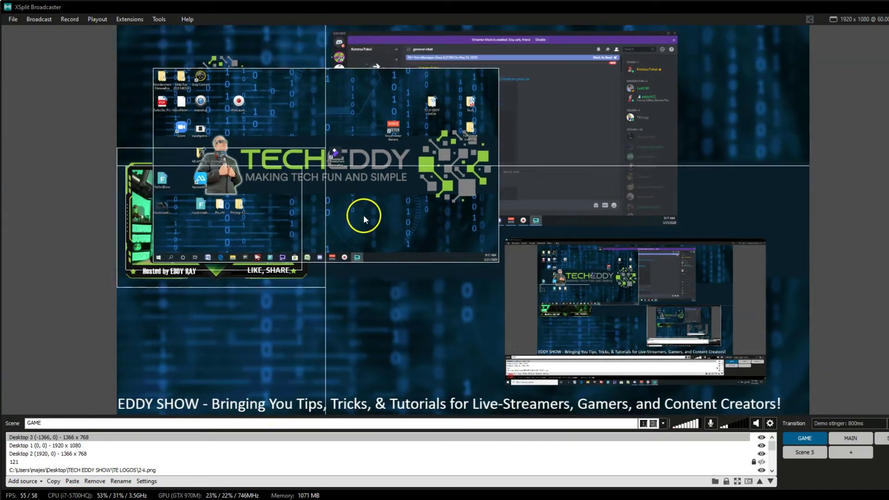
drag(363, 215, 524, 345)
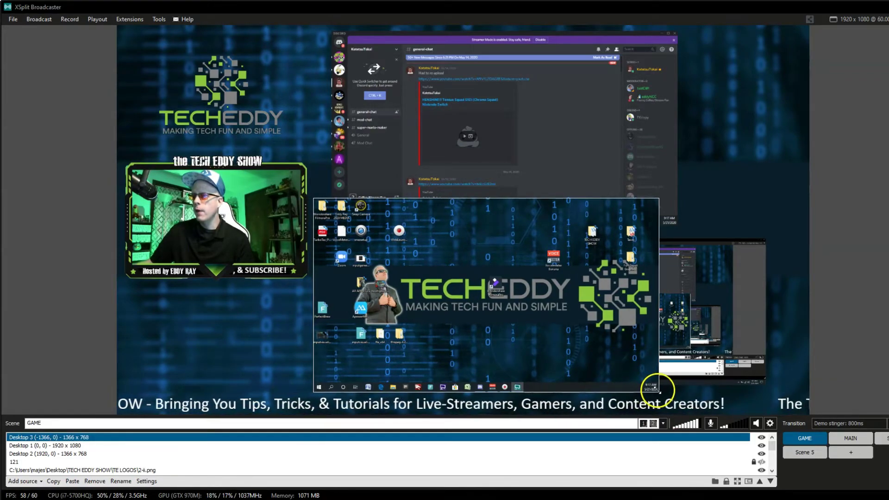
drag(656, 391, 422, 329)
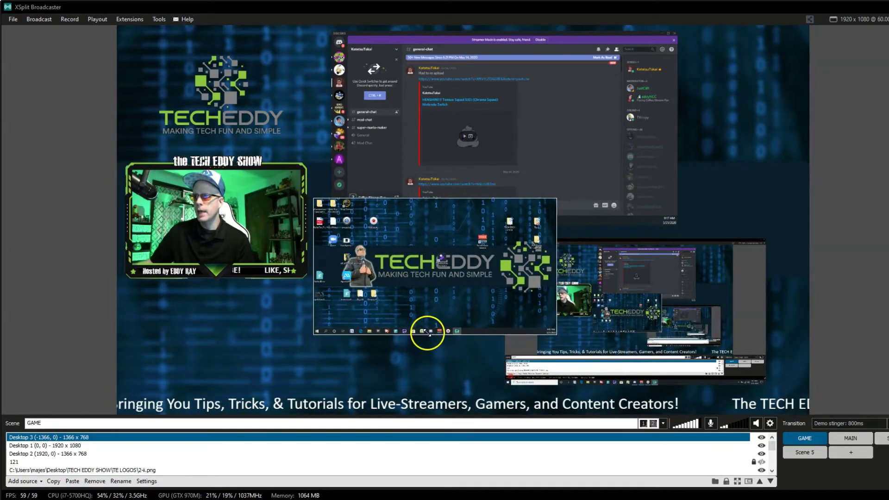
Shrink and shift Desktop 2 right, move Desktop 3 to the top and Desktop 1 up-left.
click(403, 190)
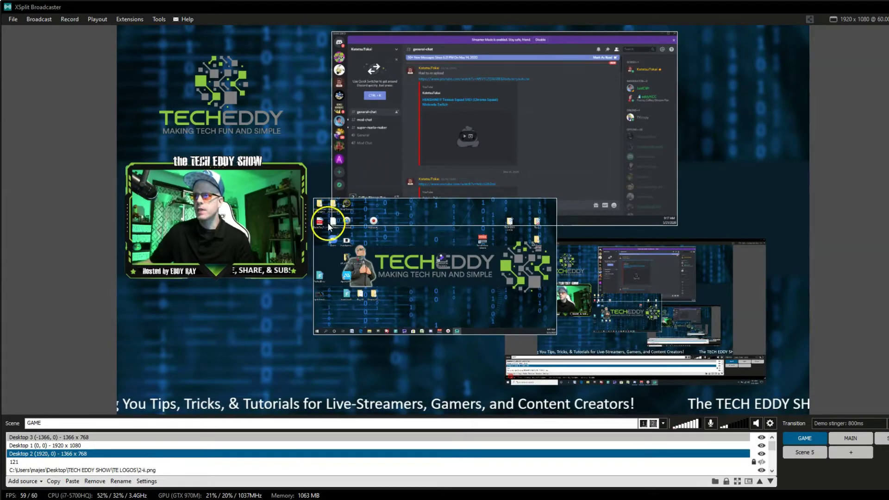
drag(334, 223, 458, 133)
drag(614, 52, 737, 71)
drag(496, 228, 508, 57)
drag(643, 297, 573, 252)
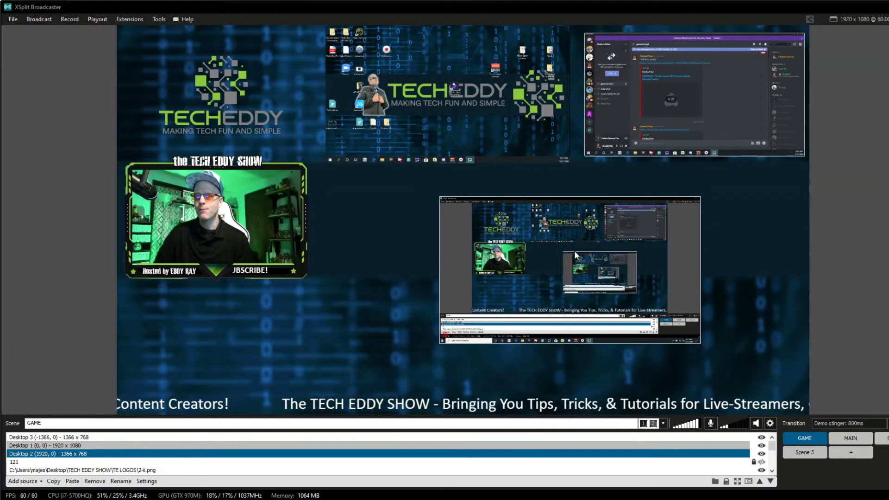
Delete the three desktop captures, leaving the logo, webcam and scrolling ticker.
key(Delete)
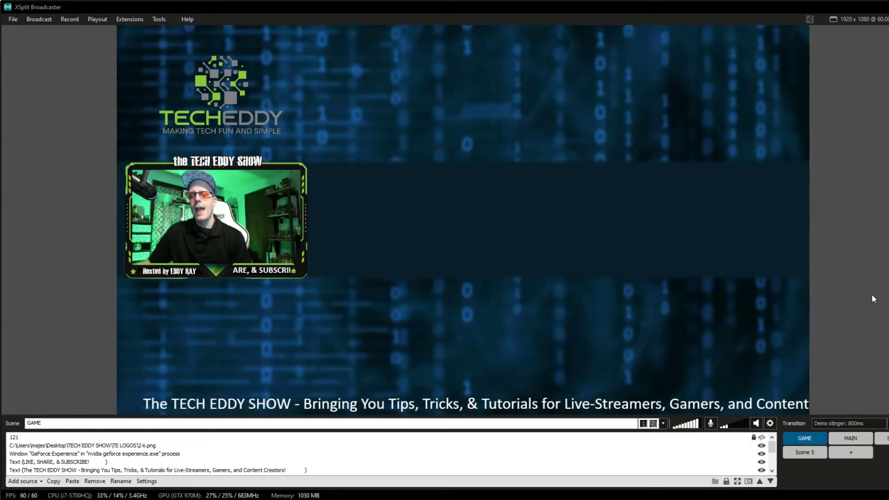
click(605, 338)
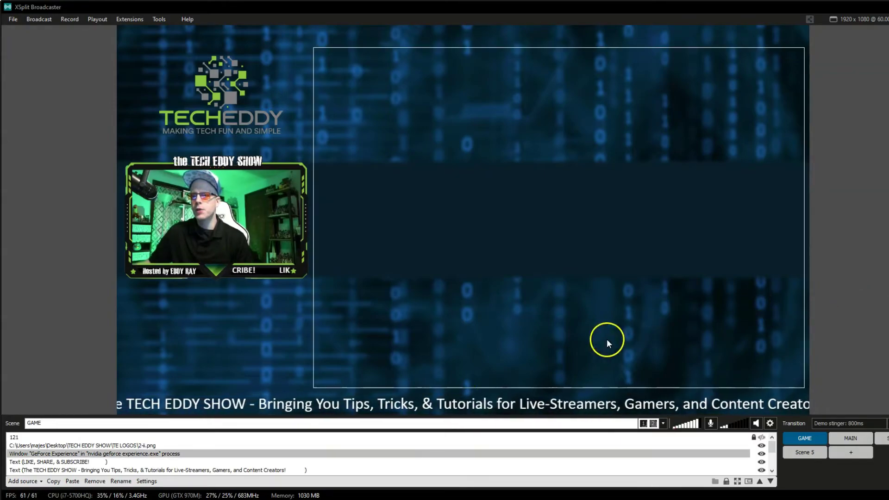
click(228, 407)
click(370, 393)
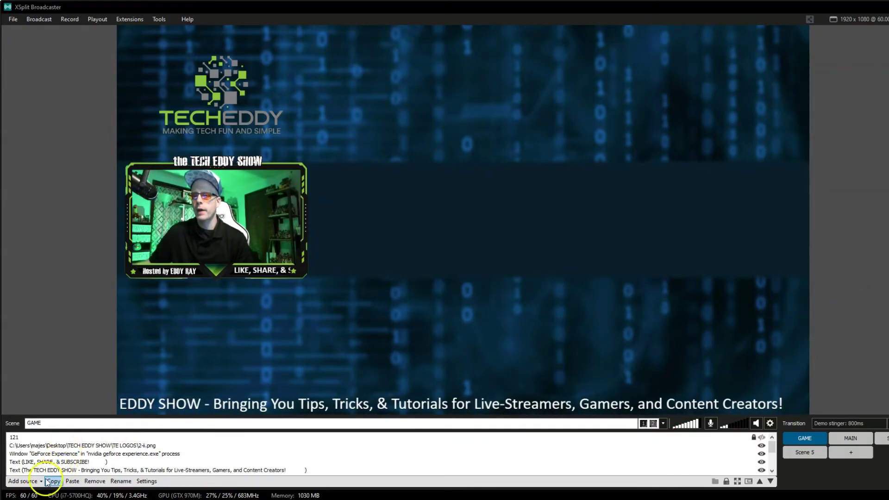
Add a Window Capture of VoiceMeeter (voicemeeterpro.exe) to the GAME scene.
click(41, 481)
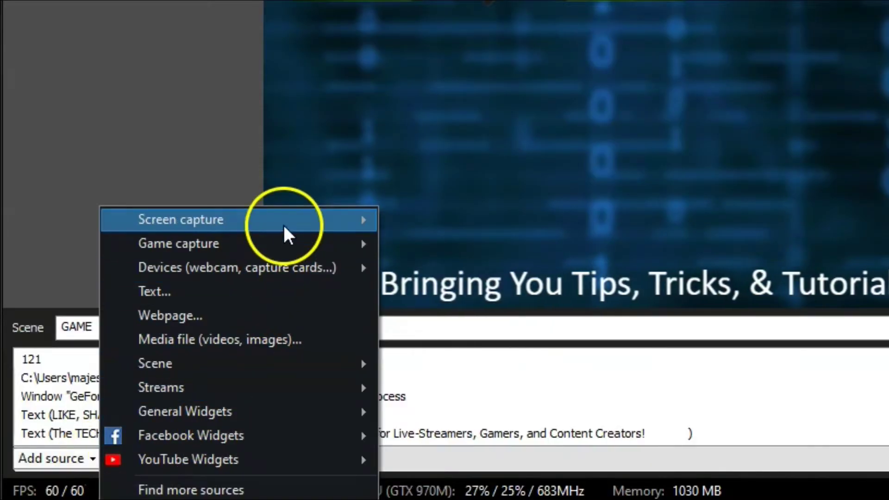
mouse_move(282, 223)
click(450, 267)
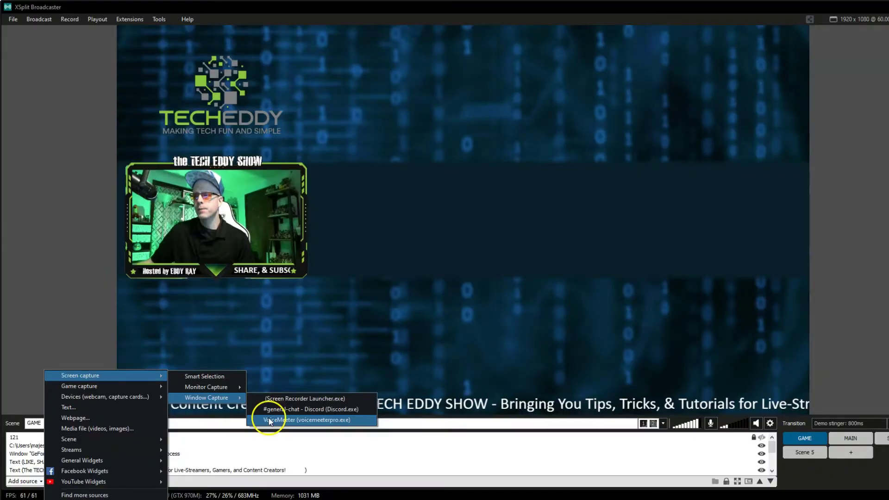
click(606, 319)
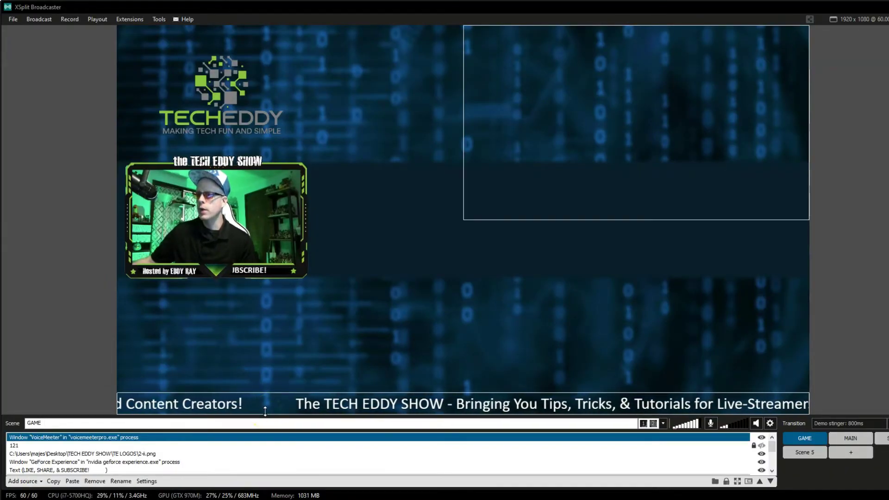
click(596, 170)
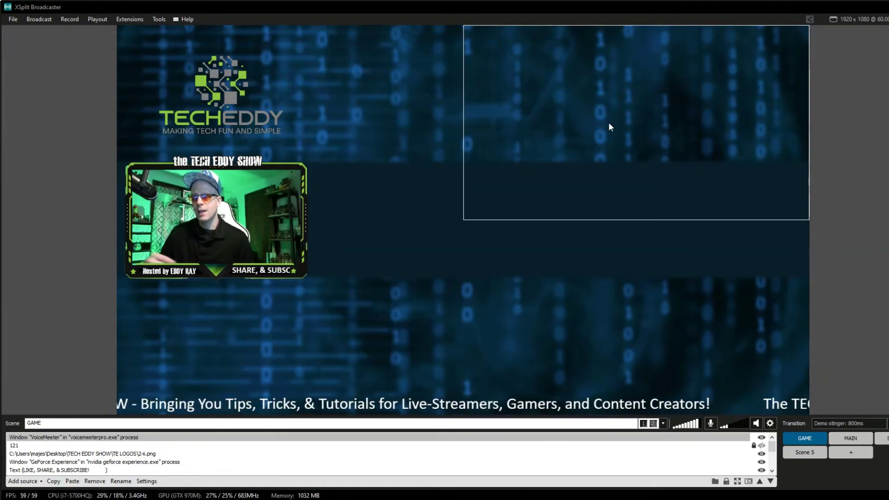
Bring the VoiceMeeter window to the front so its capture shows the mixer.
click(601, 159)
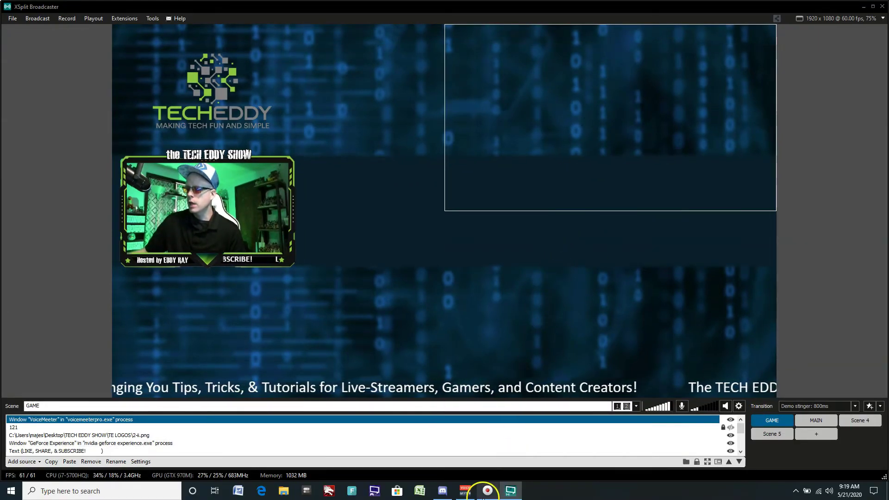
click(466, 492)
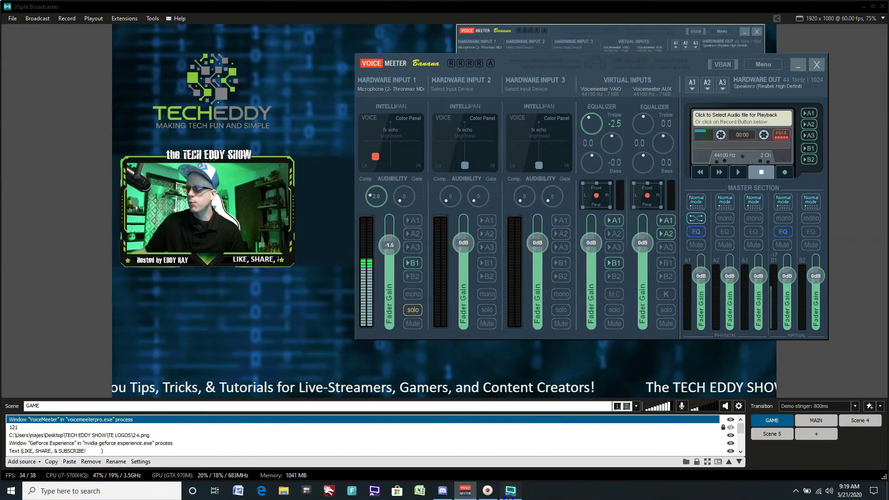
click(508, 492)
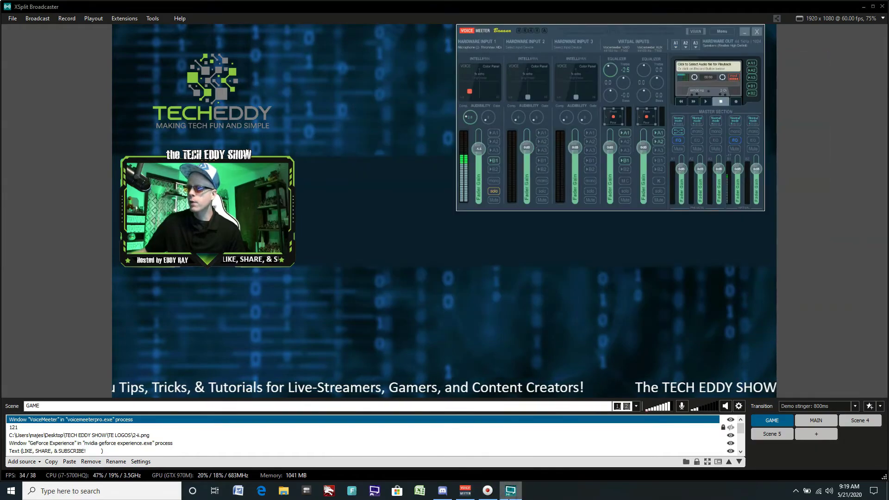
Move the VoiceMeeter capture to the upper right, its left edge snapped to the centre guide.
click(540, 229)
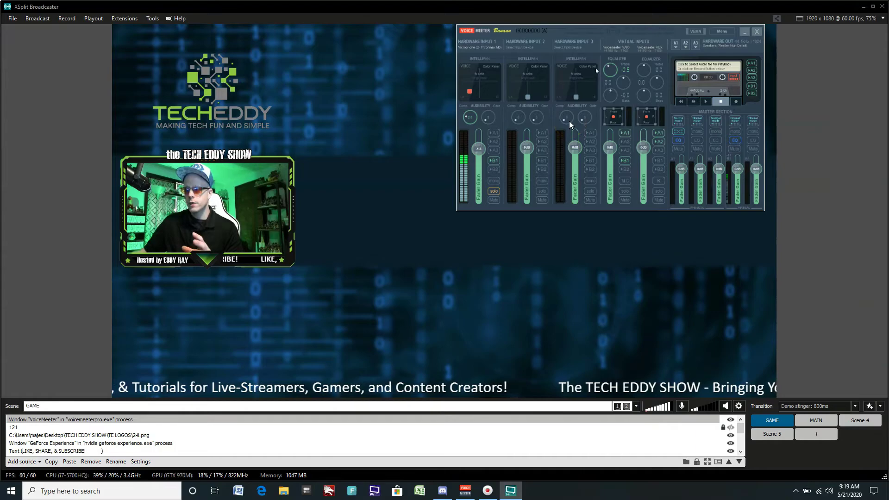
drag(568, 121, 420, 159)
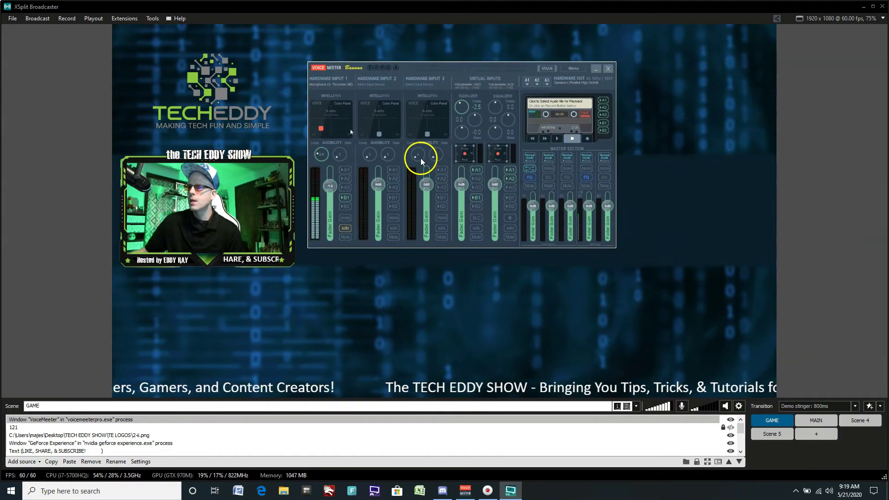
click(396, 79)
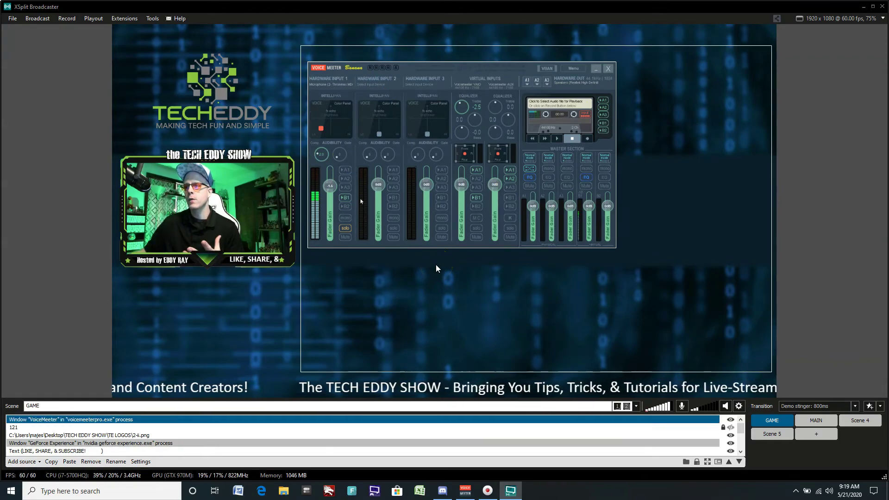
click(435, 266)
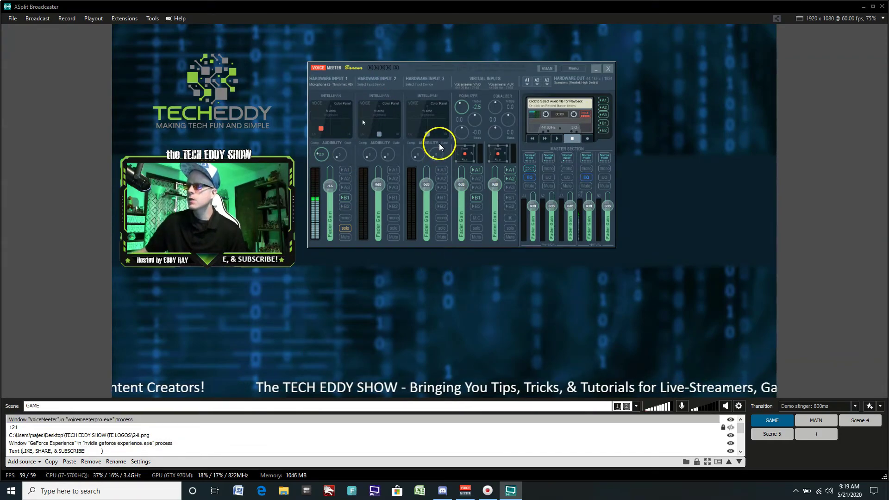
drag(439, 143, 577, 117)
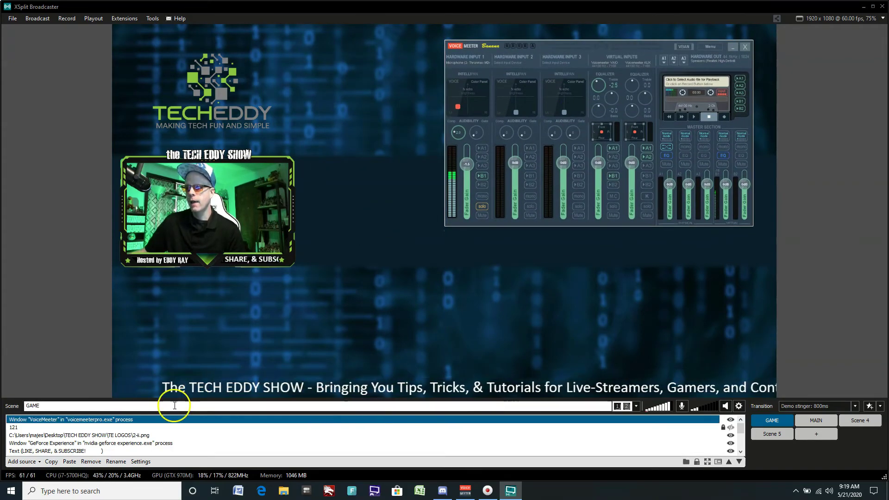
Add a Window Capture of '#general-chat - Discord' and place it right of the webcam, below VoiceMeeter.
click(22, 462)
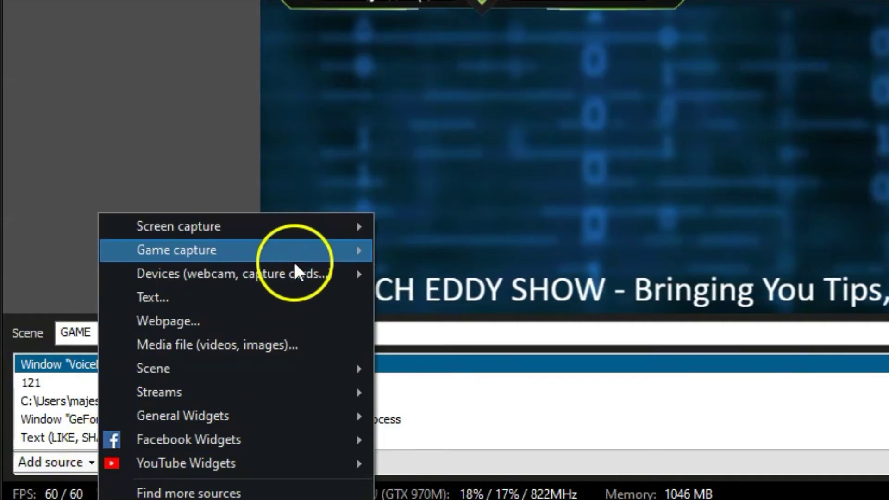
mouse_move(318, 223)
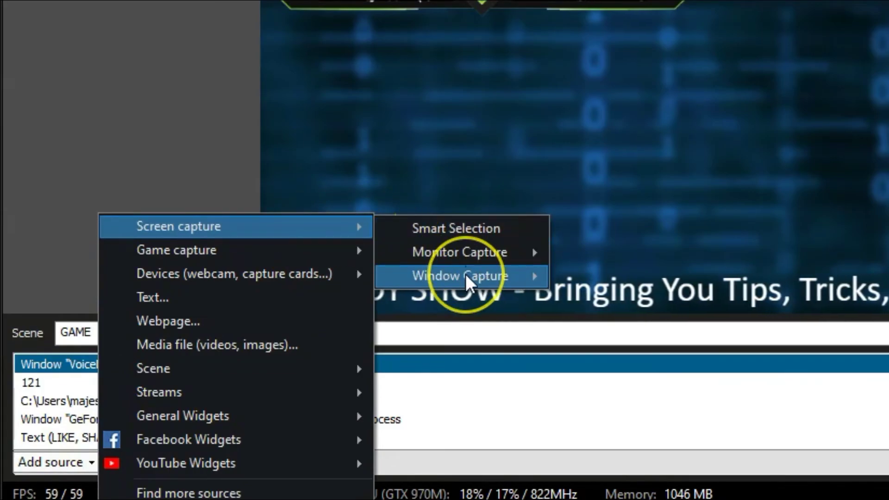
mouse_move(465, 274)
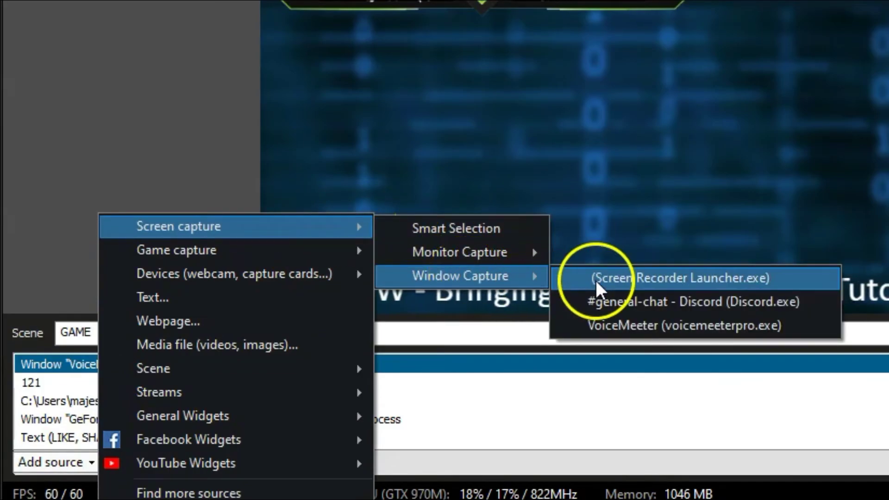
click(610, 300)
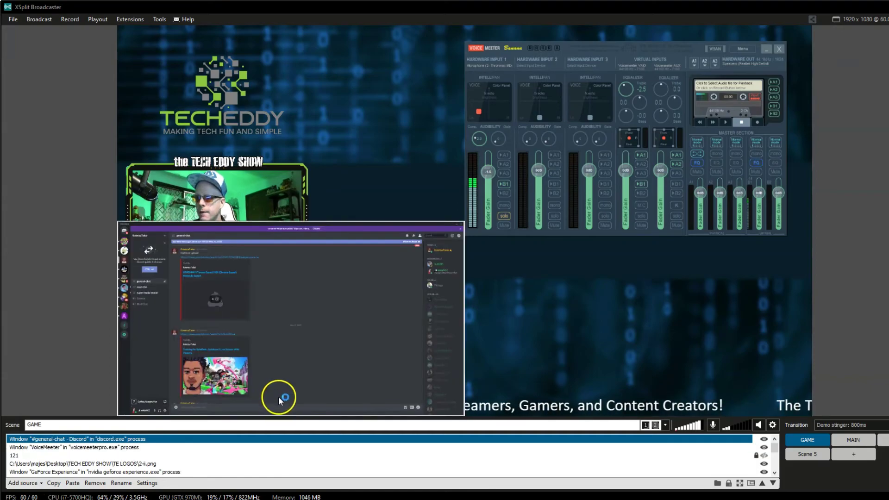
drag(264, 315, 525, 291)
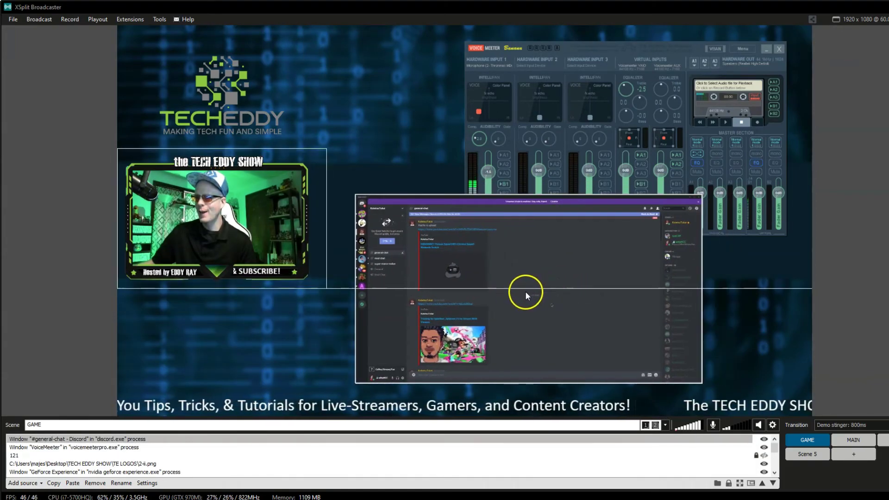